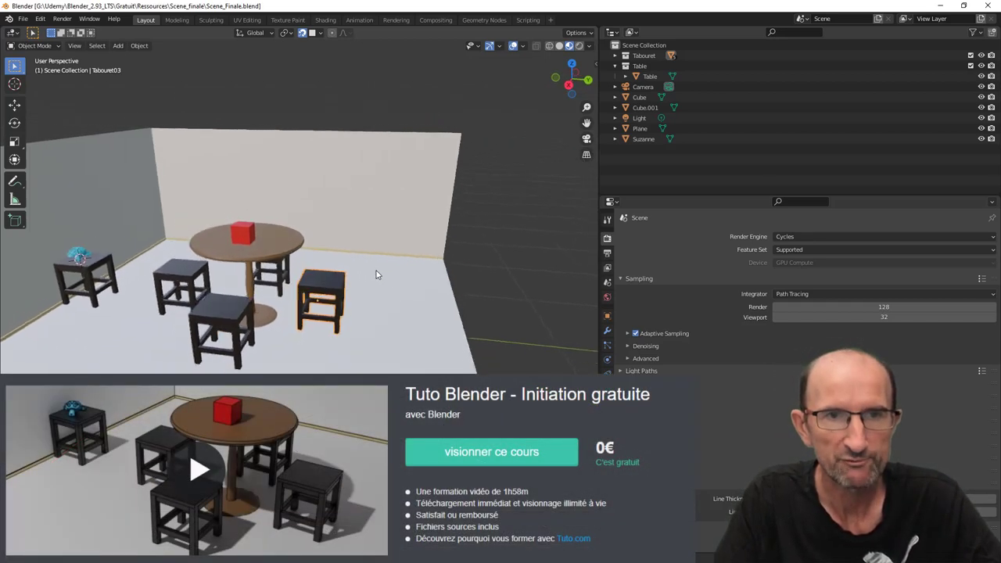
# Orbit and zoom around the furnished room to look over the round table and stools
pyautogui.moveTo(342, 273); pyautogui.dragTo(307, 290, button='middle')
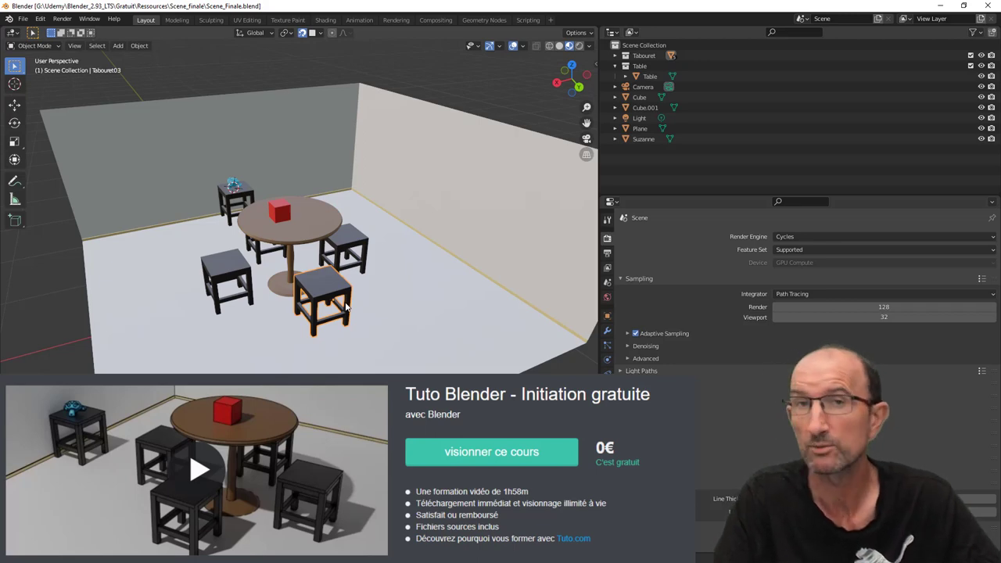
pyautogui.moveTo(337, 304); pyautogui.dragTo(382, 303, button='middle')
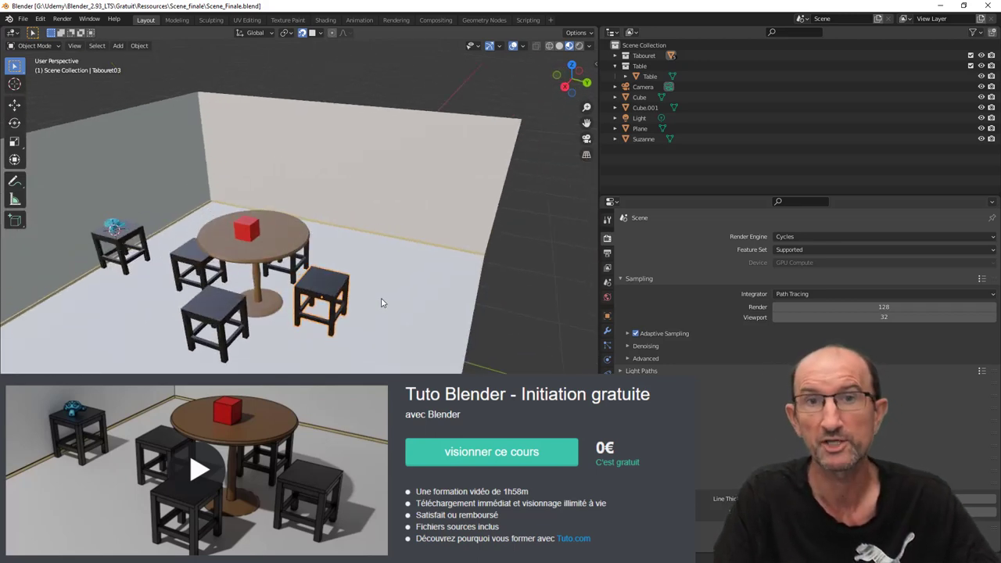
pyautogui.moveTo(271, 355)
pyautogui.mouseDown(button='middle')
pyautogui.moveTo(375, 346)
pyautogui.moveTo(398, 330)
pyautogui.moveTo(397, 343)
pyautogui.moveTo(411, 348)
pyautogui.moveTo(454, 219)
pyautogui.mouseUp(button='middle')
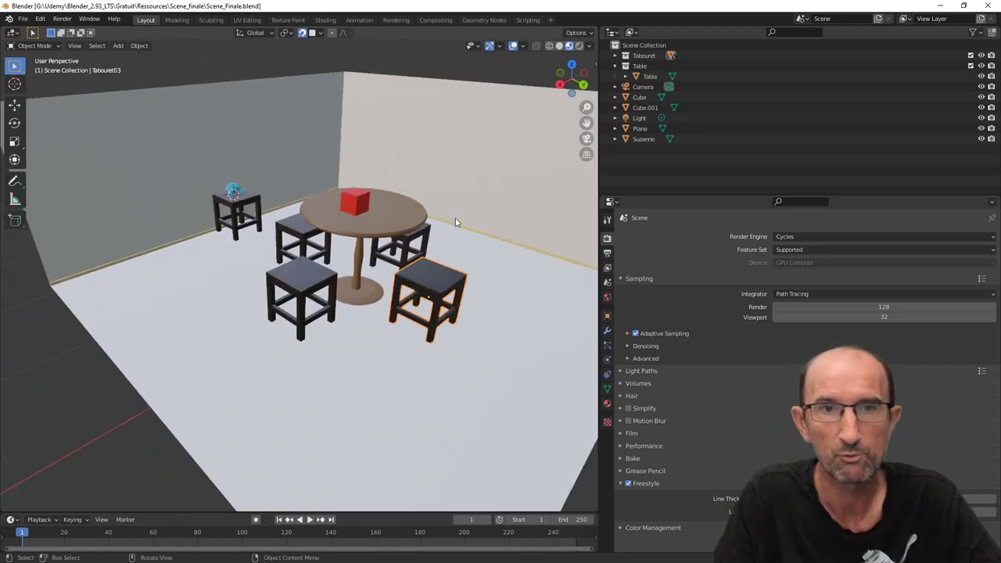
pyautogui.scroll(8, 446, 231)
pyautogui.moveTo(383, 283)
pyautogui.mouseDown(button='middle')
pyautogui.moveTo(365, 312)
pyautogui.moveTo(396, 307)
pyautogui.moveTo(415, 289)
pyautogui.moveTo(403, 272)
pyautogui.mouseUp(button='middle')
pyautogui.scroll(-5, 426, 276)
pyautogui.scroll(-3, 403, 272)
pyautogui.scroll(4, 400, 271)
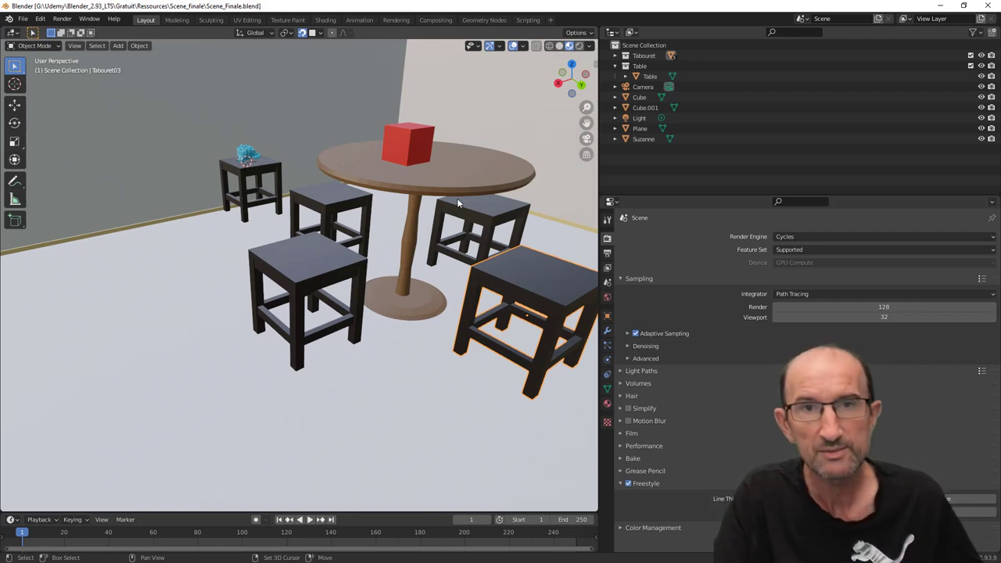
# Select the front-left stool Tabouret04 beside the round table
pyautogui.keyDown('shift'); pyautogui.moveTo(458, 203); pyautogui.dragTo(411, 229, button='middle'); pyautogui.keyUp('shift')
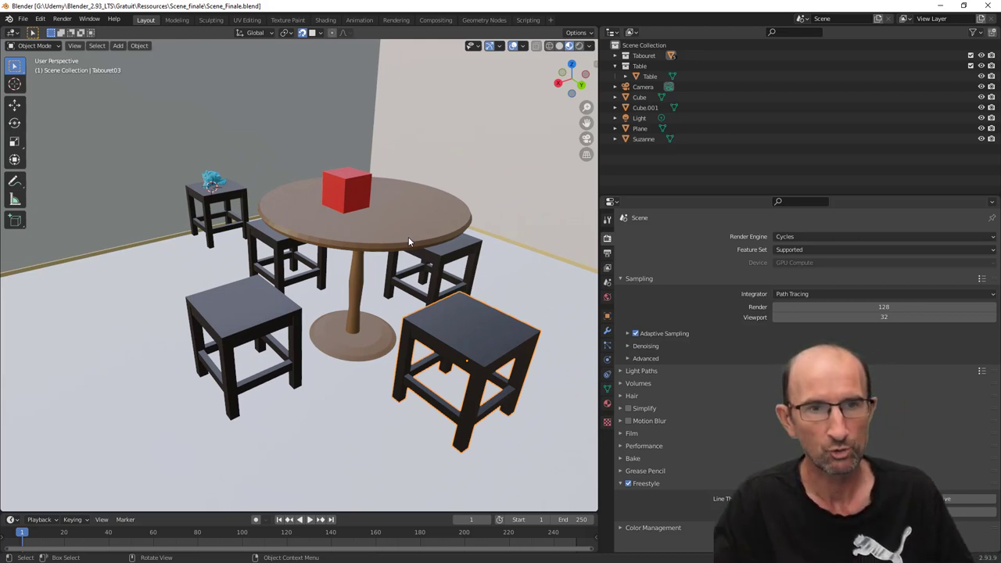
pyautogui.moveTo(408, 241)
pyautogui.mouseDown(button='middle')
pyautogui.moveTo(405, 271)
pyautogui.moveTo(313, 351)
pyautogui.mouseUp(button='middle')
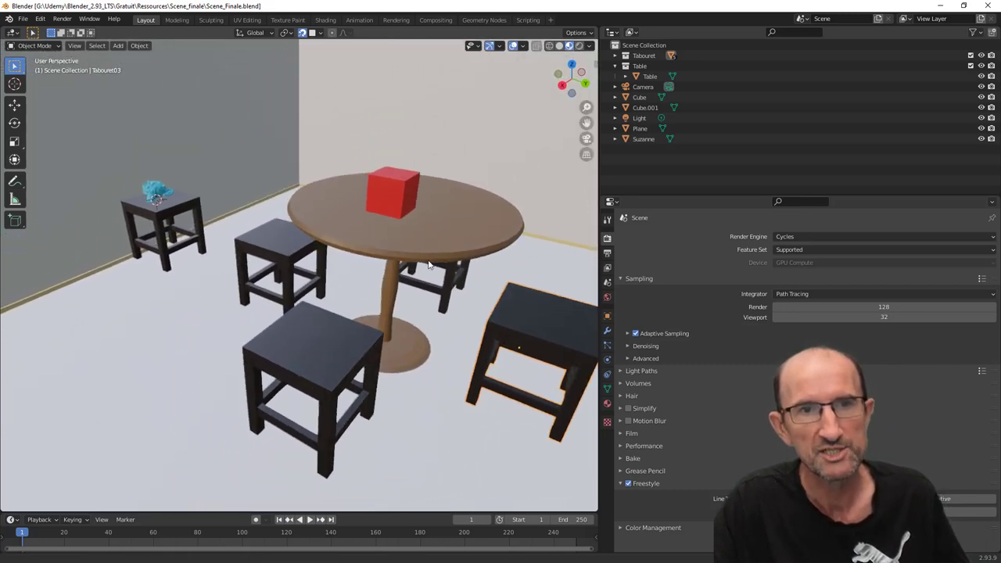
pyautogui.scroll(-3, 226, 290)
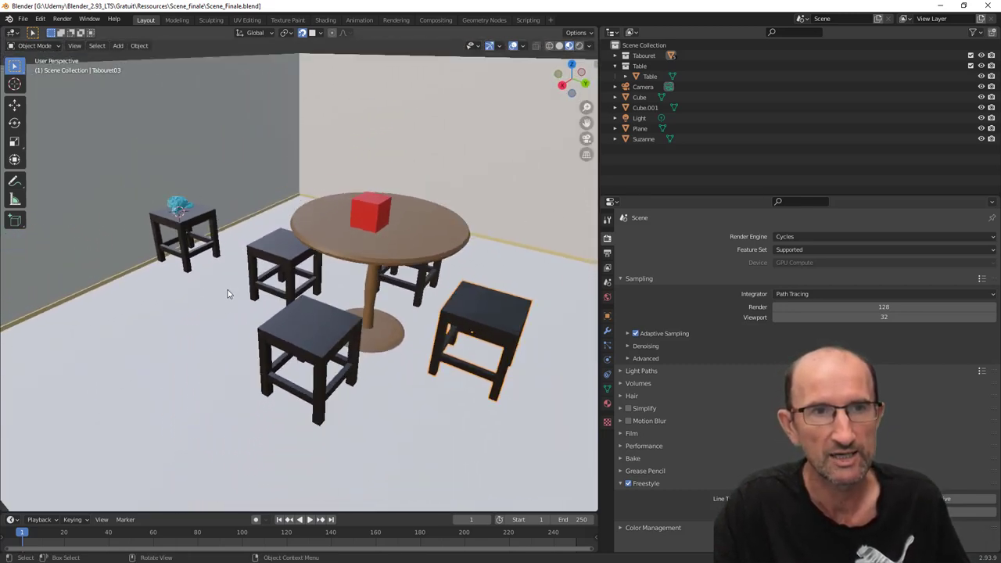
pyautogui.scroll(-3, 226, 290)
pyautogui.moveTo(157, 317)
pyautogui.mouseDown(button='middle')
pyautogui.moveTo(160, 326)
pyautogui.moveTo(347, 244)
pyautogui.mouseUp(button='middle')
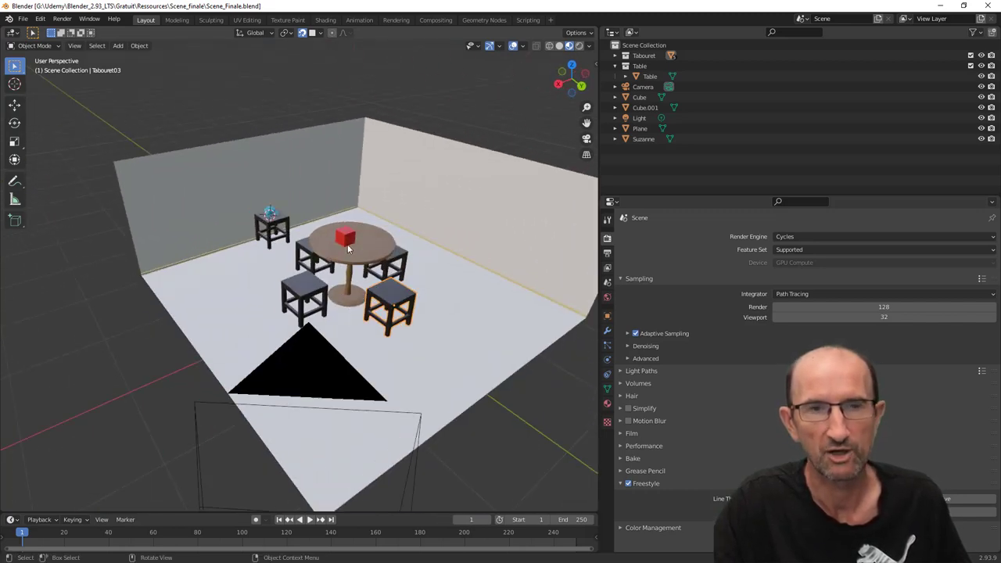
pyautogui.scroll(2, 206, 338)
pyautogui.scroll(3, 206, 338)
pyautogui.click(205, 374)
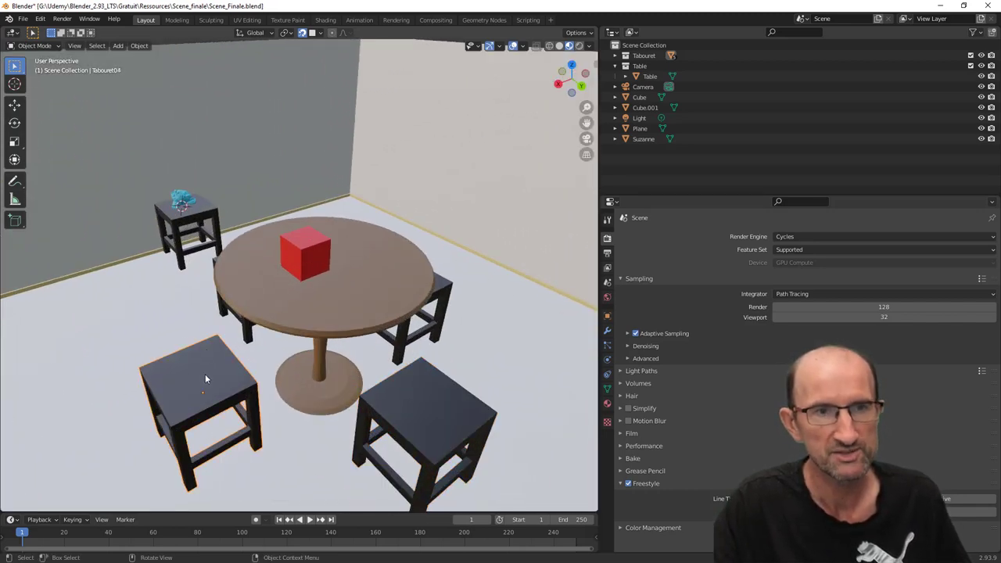
# Isolate the stool in Local view, enter Edit Mode and switch to edge selection
pyautogui.press('KP_Divide')
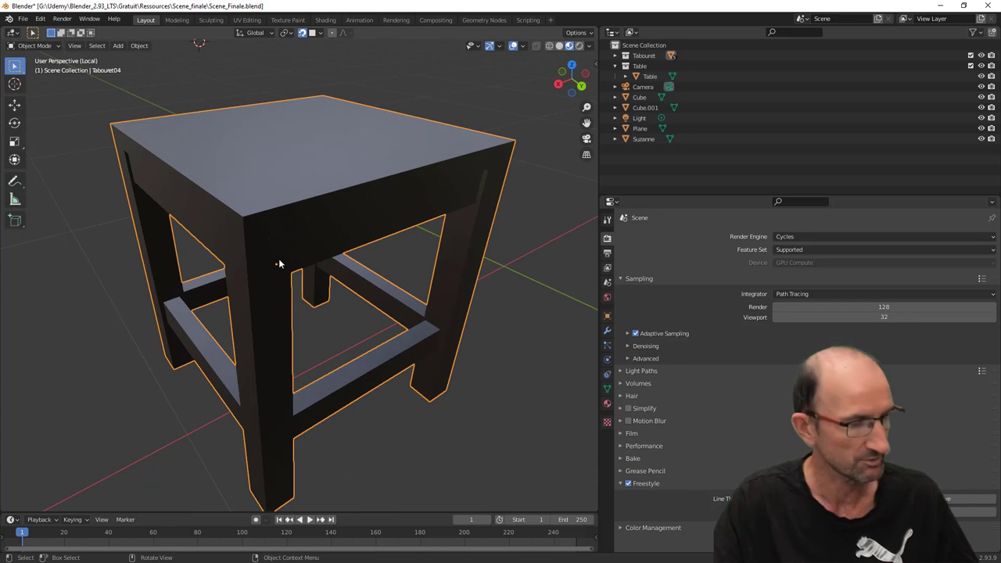
pyautogui.press('Tab')
pyautogui.moveTo(279, 261)
pyautogui.mouseDown(button='middle')
pyautogui.moveTo(266, 248)
pyautogui.moveTo(167, 252)
pyautogui.moveTo(341, 265)
pyautogui.mouseUp(button='middle')
pyautogui.scroll(2, 420, 201)
pyautogui.click(545, 170)
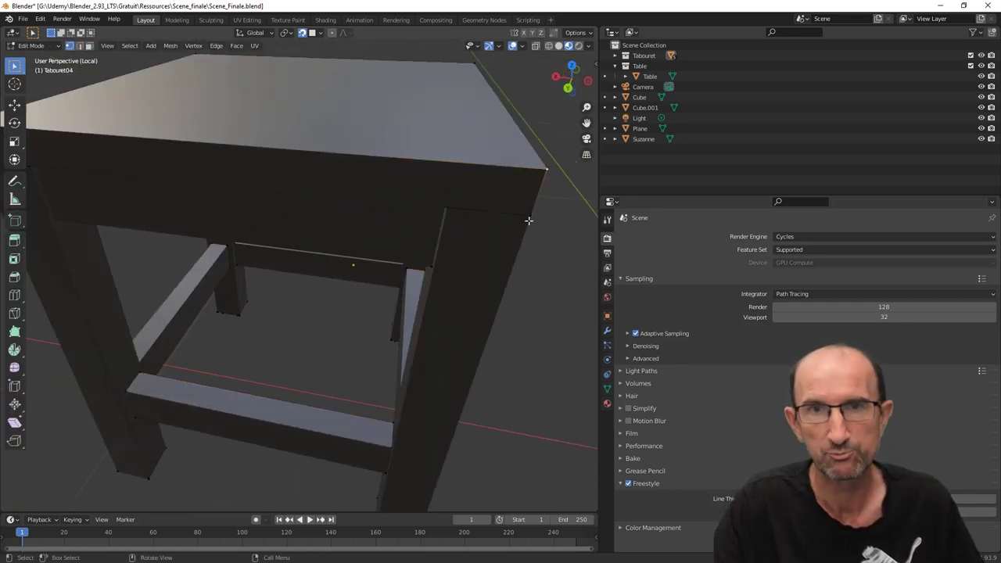
pyautogui.press('2')
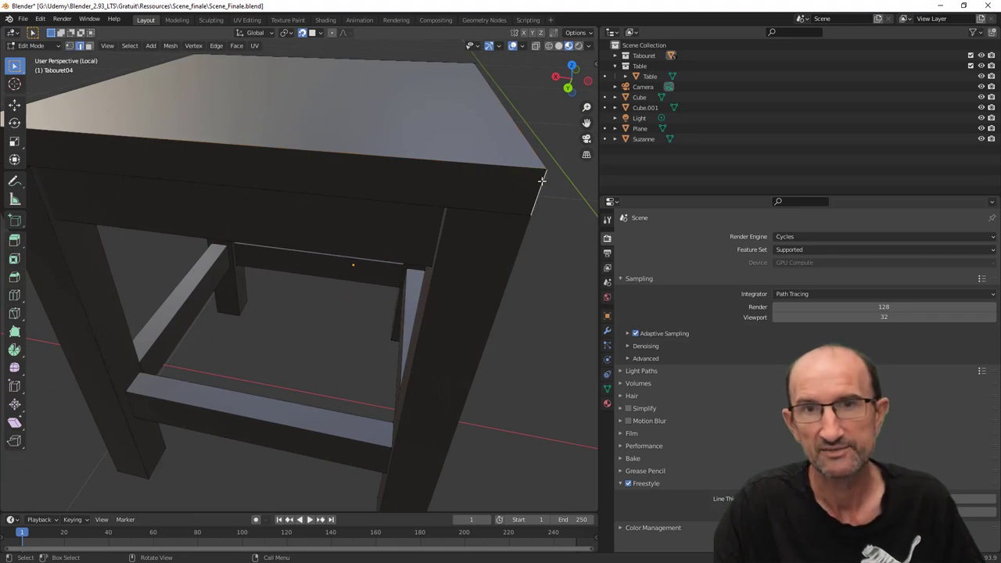
# Inspect the stool top's edges up close from several angles
pyautogui.scroll(-2, 487, 190)
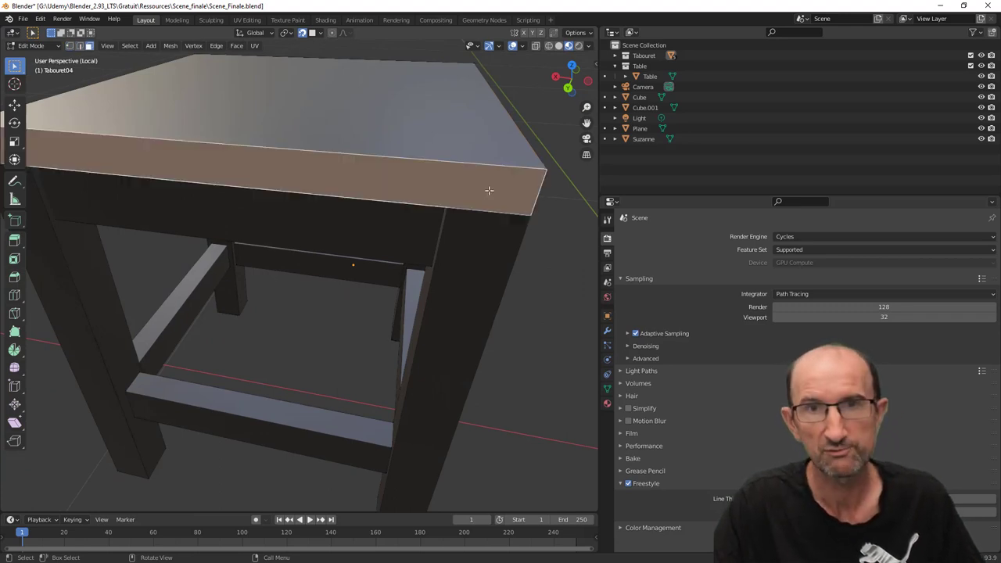
pyautogui.scroll(-2, 458, 239)
pyautogui.scroll(2, 458, 239)
pyautogui.moveTo(458, 239)
pyautogui.mouseDown(button='middle')
pyautogui.moveTo(362, 223)
pyautogui.moveTo(346, 279)
pyautogui.moveTo(476, 284)
pyautogui.moveTo(317, 286)
pyautogui.moveTo(361, 283)
pyautogui.mouseUp(button='middle')
pyautogui.scroll(-2, 346, 279)
pyautogui.scroll(2, 303, 278)
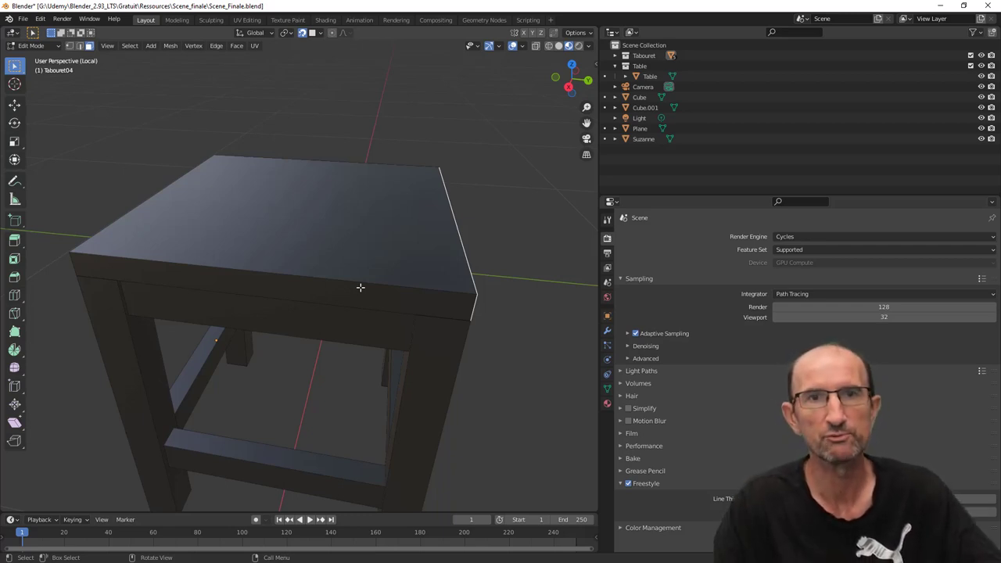
# Exit Local view and orbit back out over the whole room
pyautogui.press('KP_Divide')
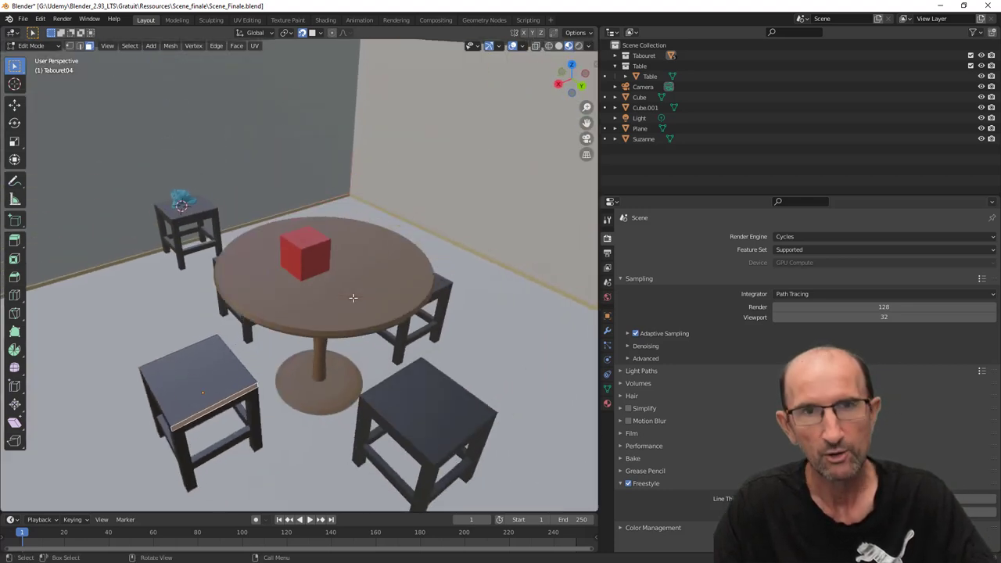
pyautogui.moveTo(404, 298); pyautogui.dragTo(402, 279, button='middle')
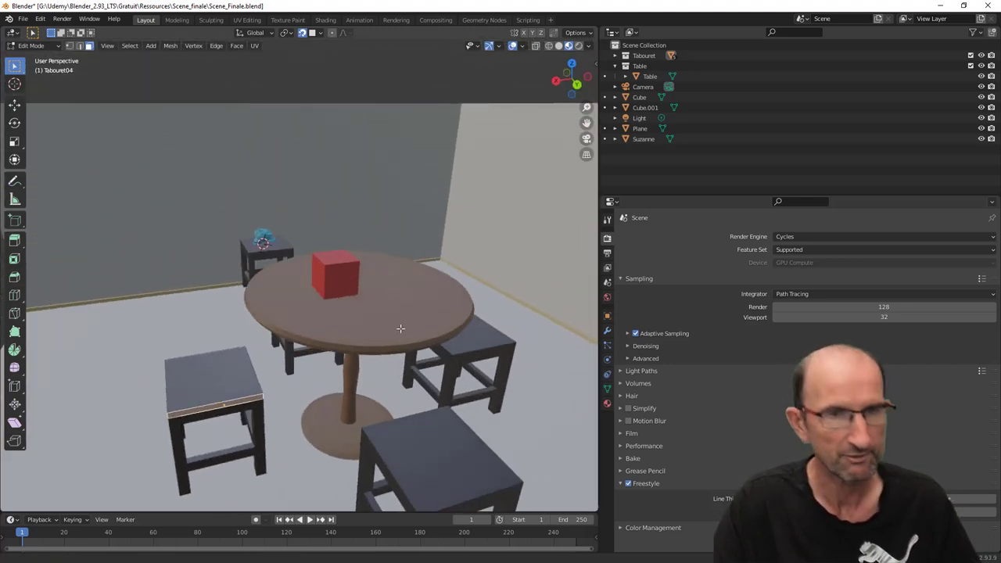
pyautogui.moveTo(407, 331); pyautogui.dragTo(398, 214, button='middle')
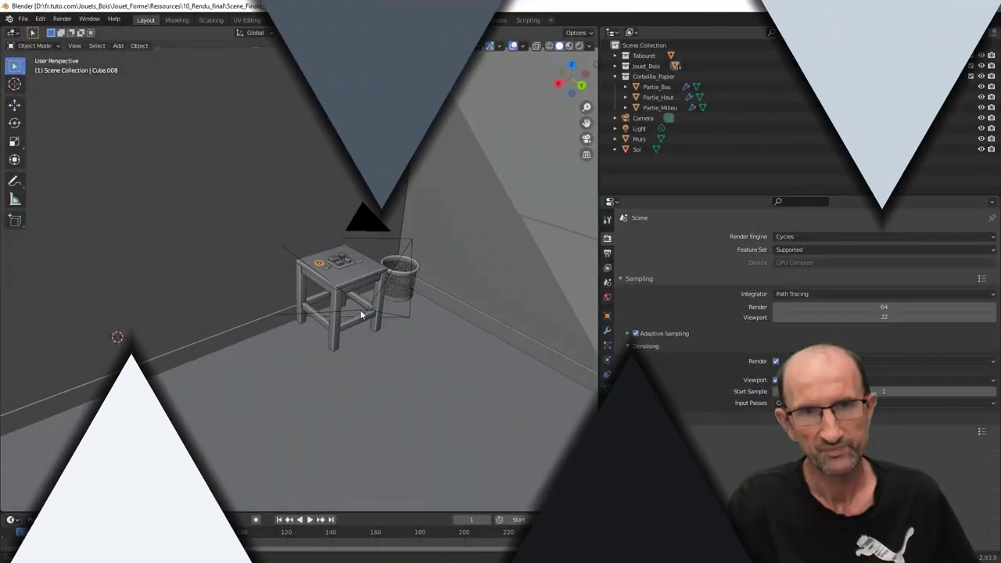
# Zoom and orbit around the stool and the paper wastebasket beside it
pyautogui.scroll(4, 373, 268)
pyautogui.scroll(1, 375, 266)
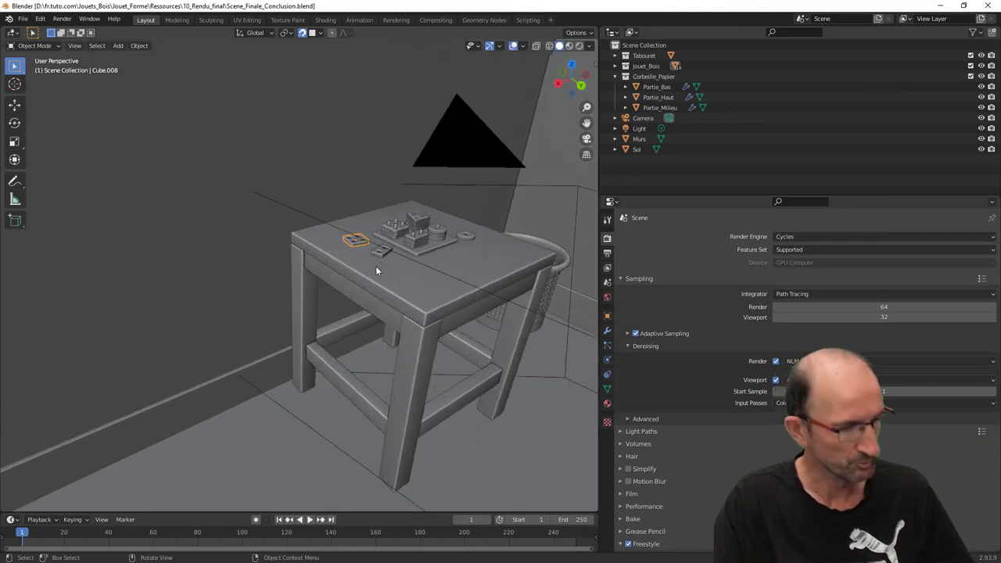
pyautogui.scroll(2, 438, 274)
pyautogui.scroll(1, 399, 274)
pyautogui.scroll(2, 406, 261)
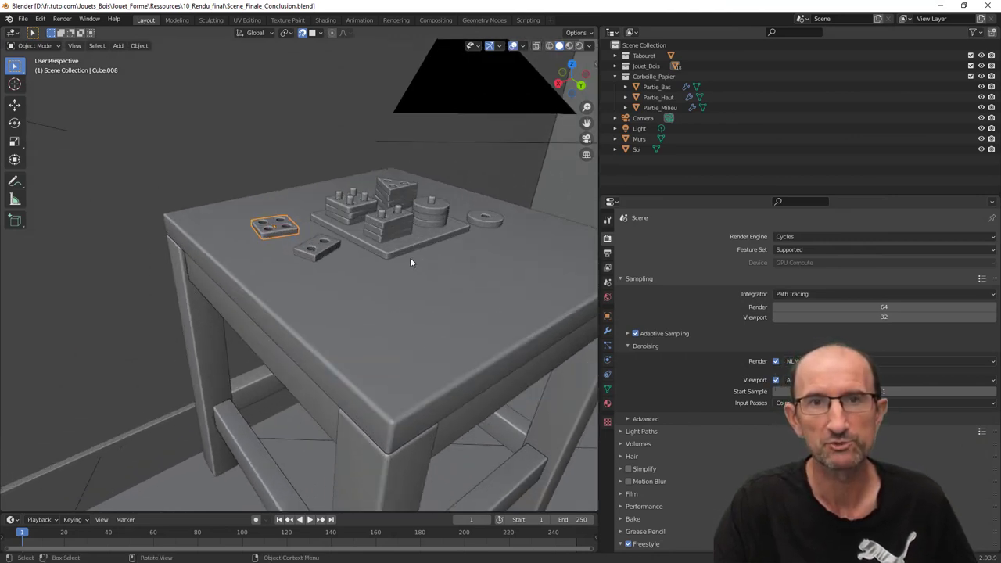
pyautogui.scroll(2, 383, 289)
pyautogui.scroll(2, 379, 324)
pyautogui.scroll(2, 375, 336)
pyautogui.scroll(2, 365, 330)
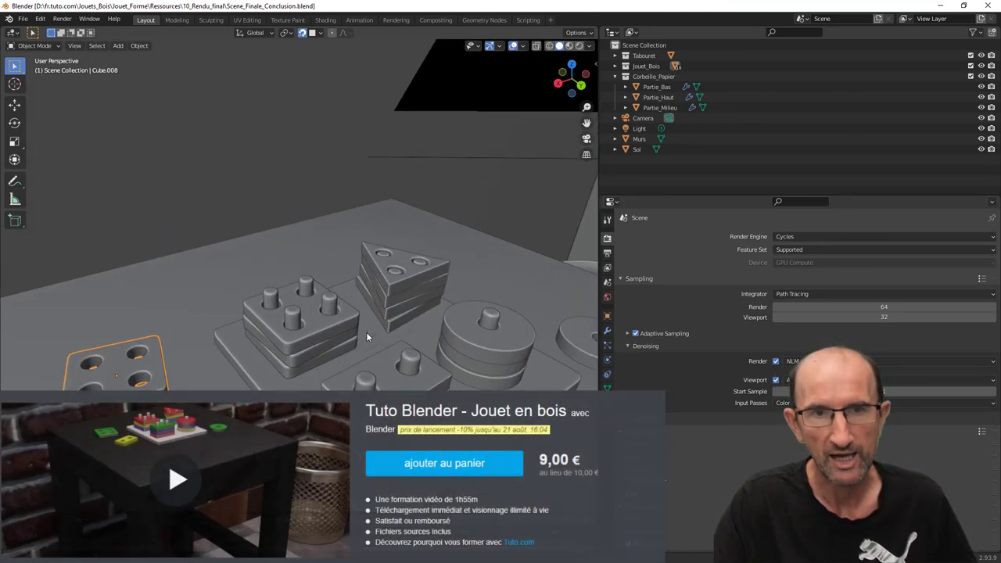
pyautogui.scroll(-1, 352, 305)
pyautogui.scroll(-1, 336, 281)
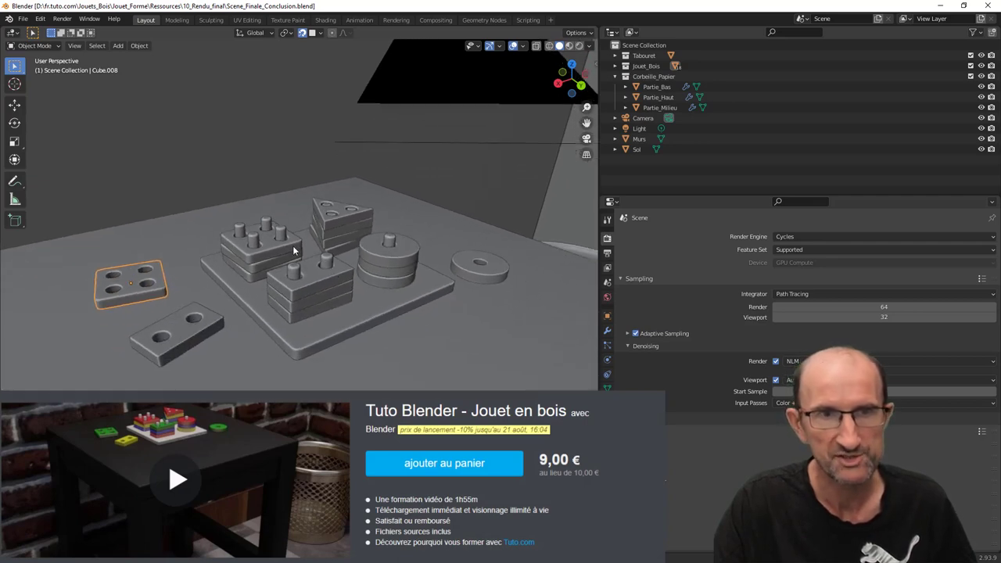
pyautogui.moveTo(293, 250); pyautogui.dragTo(303, 272, button='middle')
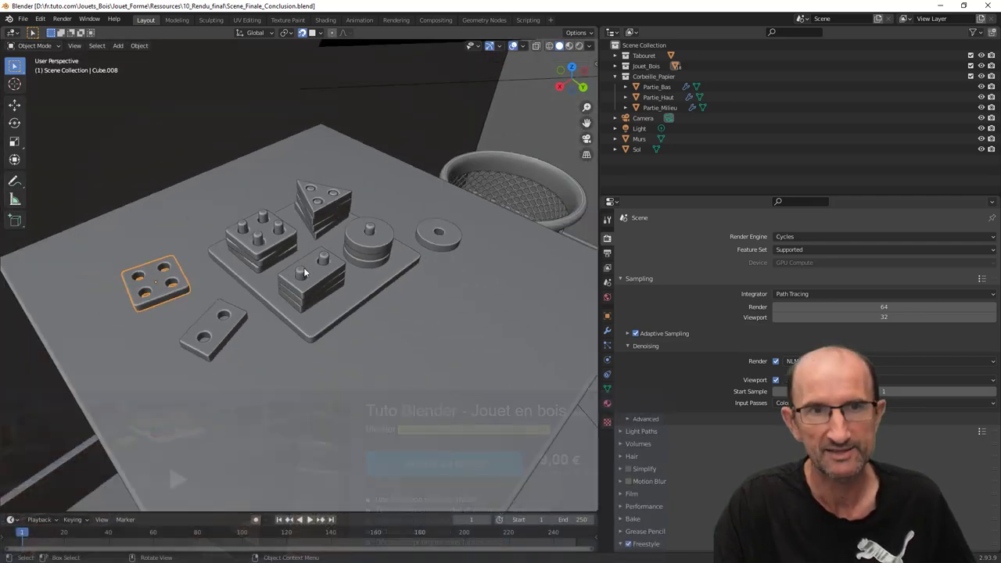
pyautogui.scroll(-3, 303, 267)
pyautogui.moveTo(415, 365)
pyautogui.mouseDown(button='middle')
pyautogui.moveTo(344, 292)
pyautogui.moveTo(458, 333)
pyautogui.mouseUp(button='middle')
pyautogui.scroll(-3, 459, 333)
pyautogui.moveTo(342, 366); pyautogui.dragTo(363, 297, button='middle')
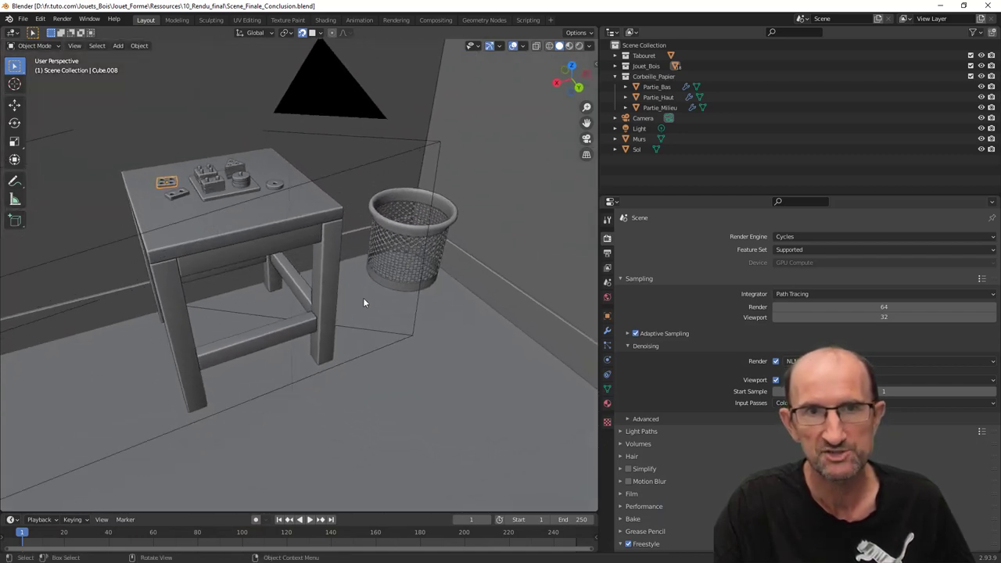
# Orbit closer over the shape-sorter toy pieces on the stool top
pyautogui.moveTo(225, 202); pyautogui.dragTo(340, 313, button='middle')
pyautogui.scroll(3, 330, 303)
pyautogui.scroll(2, 451, 300)
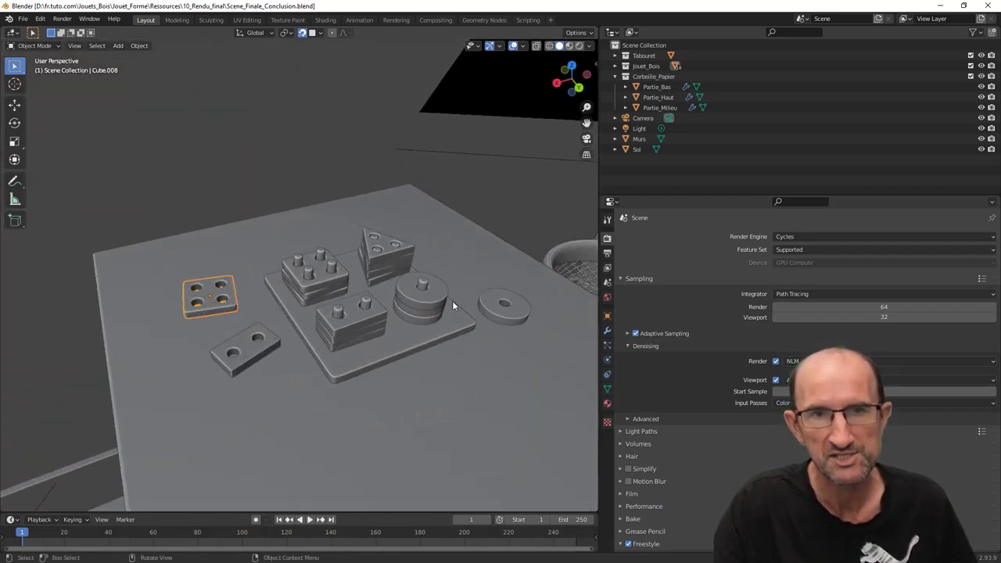
pyautogui.moveTo(452, 301); pyautogui.dragTo(384, 320, button='middle')
pyautogui.scroll(-3, 384, 321)
pyautogui.moveTo(385, 253); pyautogui.dragTo(291, 327, button='middle')
pyautogui.scroll(1, 291, 327)
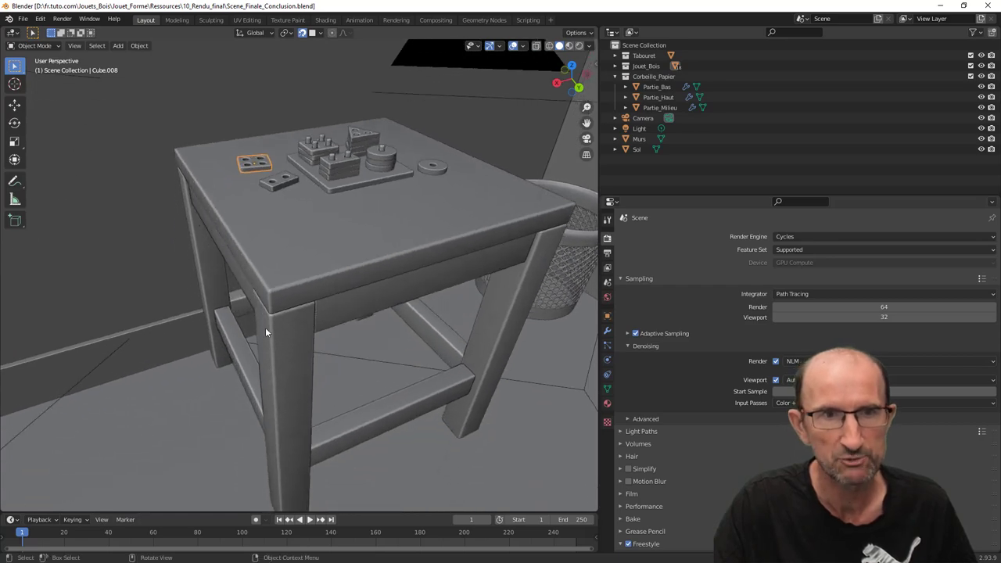
pyautogui.moveTo(277, 371)
pyautogui.mouseDown(button='middle')
pyautogui.moveTo(308, 360)
pyautogui.moveTo(273, 386)
pyautogui.moveTo(355, 249)
pyautogui.moveTo(349, 263)
pyautogui.mouseUp(button='middle')
pyautogui.scroll(1, 309, 358)
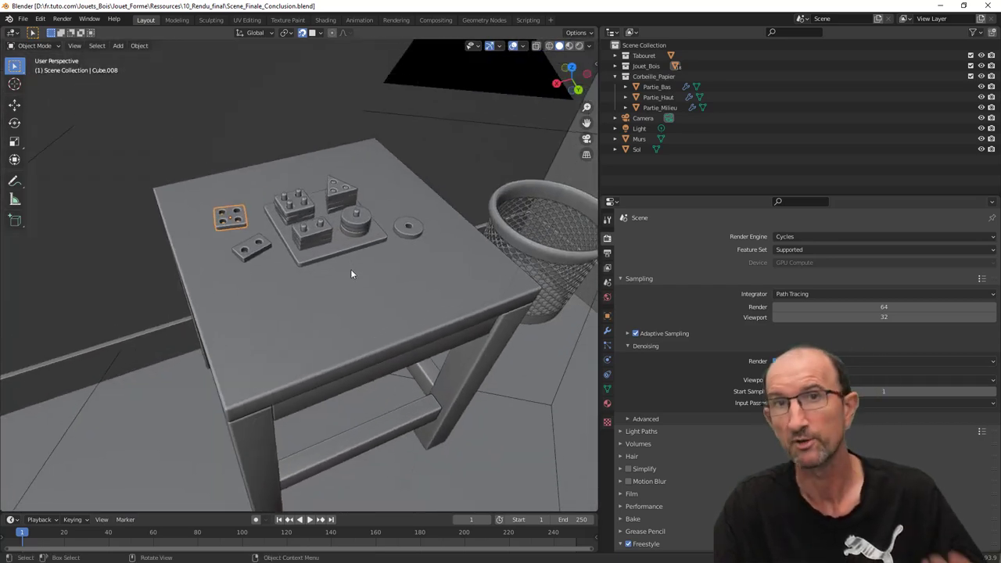
pyautogui.scroll(4, 321, 233)
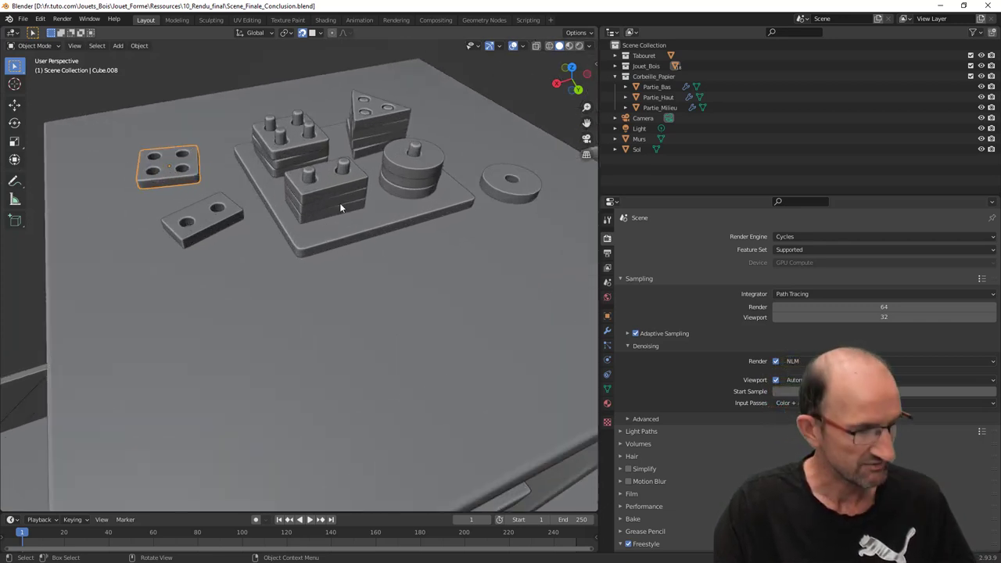
pyautogui.moveTo(340, 206); pyautogui.dragTo(311, 300, button='middle')
pyautogui.scroll(2, 320, 289)
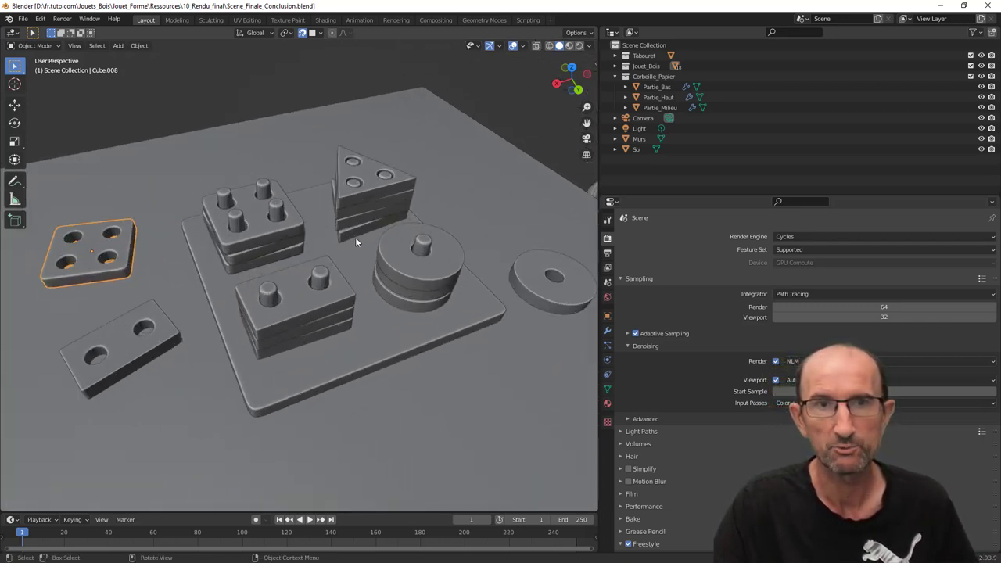
# Switch the viewport to Material Preview and zoom around the stool
pyautogui.click(569, 47)
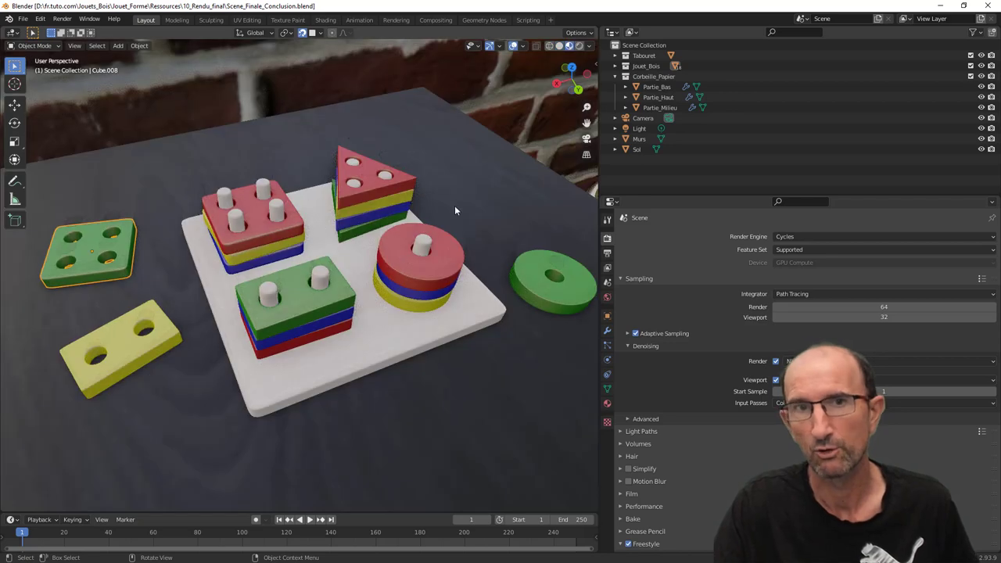
pyautogui.scroll(-5, 453, 205)
pyautogui.moveTo(436, 219)
pyautogui.mouseDown(button='middle')
pyautogui.moveTo(377, 277)
pyautogui.moveTo(397, 257)
pyautogui.mouseUp(button='middle')
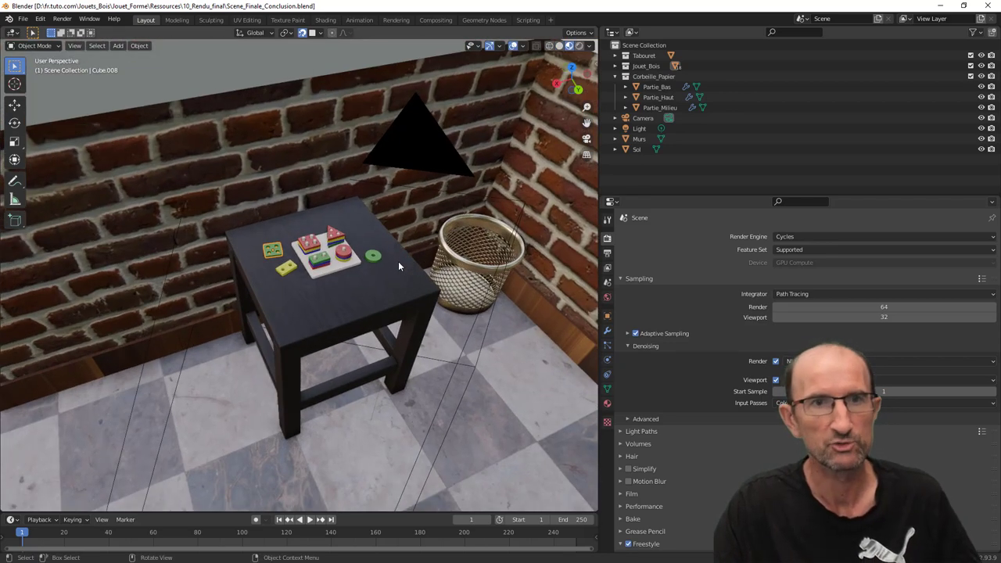
pyautogui.scroll(3, 348, 247)
pyautogui.scroll(3, 349, 249)
pyautogui.scroll(3, 348, 250)
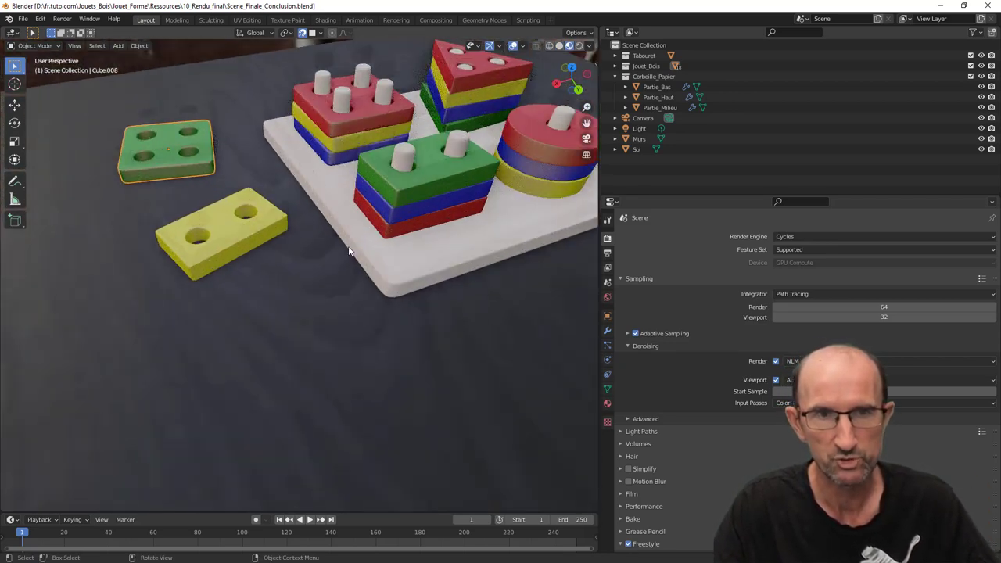
pyautogui.scroll(2, 349, 251)
pyautogui.scroll(-2, 324, 270)
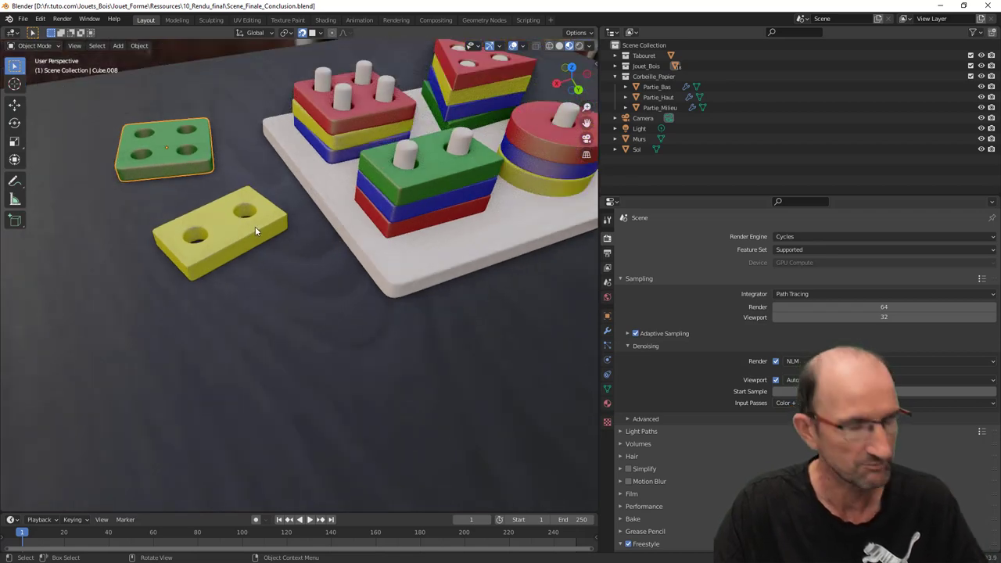
# Orbit around the toy set toward the green block
pyautogui.moveTo(255, 229); pyautogui.dragTo(148, 290, button='middle')
pyautogui.scroll(5, 148, 290)
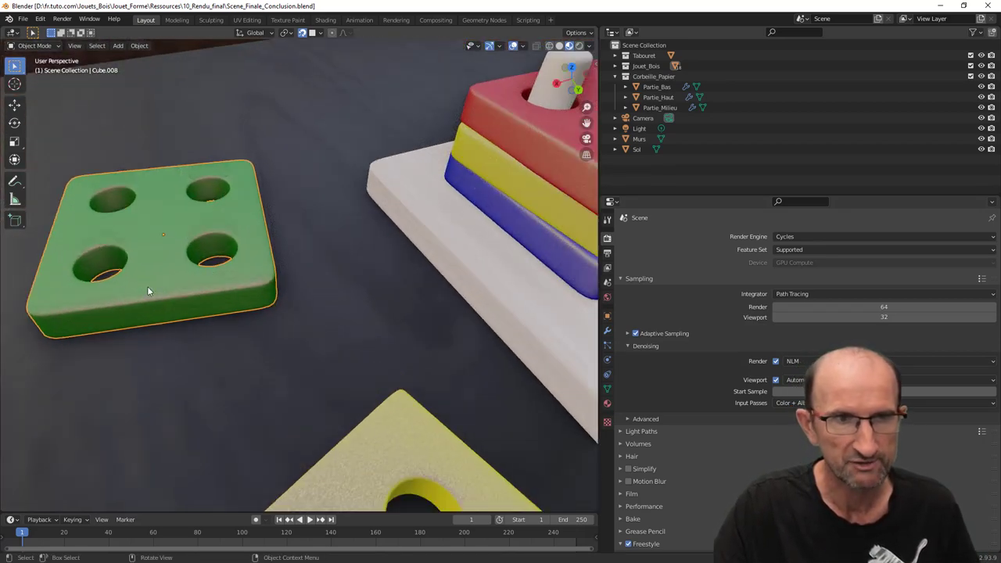
pyautogui.scroll(-4, 206, 305)
pyautogui.scroll(-3, 288, 288)
pyautogui.moveTo(288, 287)
pyautogui.mouseDown(button='middle')
pyautogui.moveTo(322, 269)
pyautogui.moveTo(408, 282)
pyautogui.moveTo(425, 270)
pyautogui.moveTo(413, 282)
pyautogui.mouseUp(button='middle')
pyautogui.scroll(-5, 323, 270)
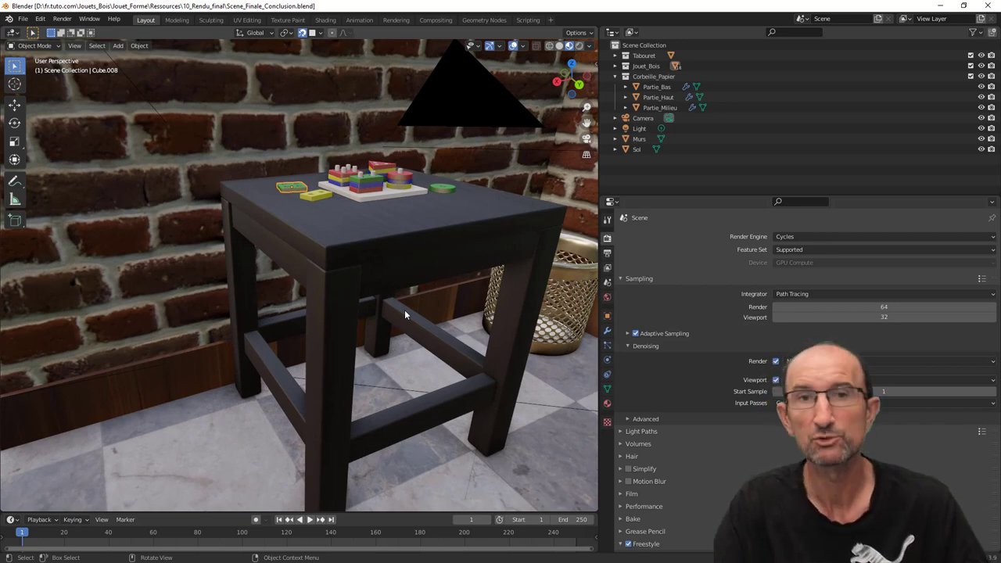
# Orbit lower to view the stool and wicker wastebasket in the brick corner
pyautogui.moveTo(402, 313)
pyautogui.mouseDown(button='middle')
pyautogui.moveTo(416, 296)
pyautogui.moveTo(393, 324)
pyautogui.moveTo(415, 315)
pyautogui.mouseUp(button='middle')
pyautogui.scroll(-3, 420, 283)
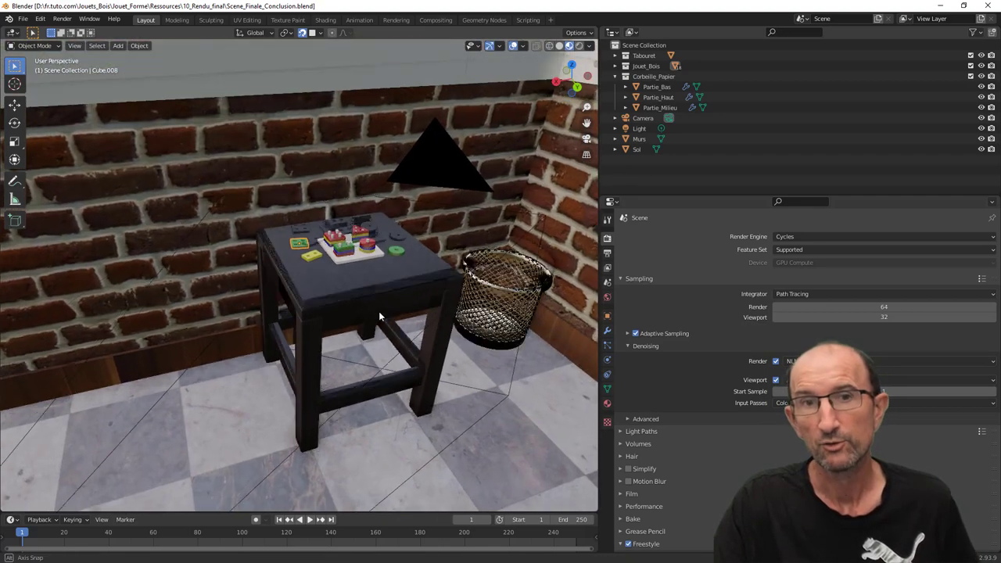
pyautogui.scroll(-2, 414, 315)
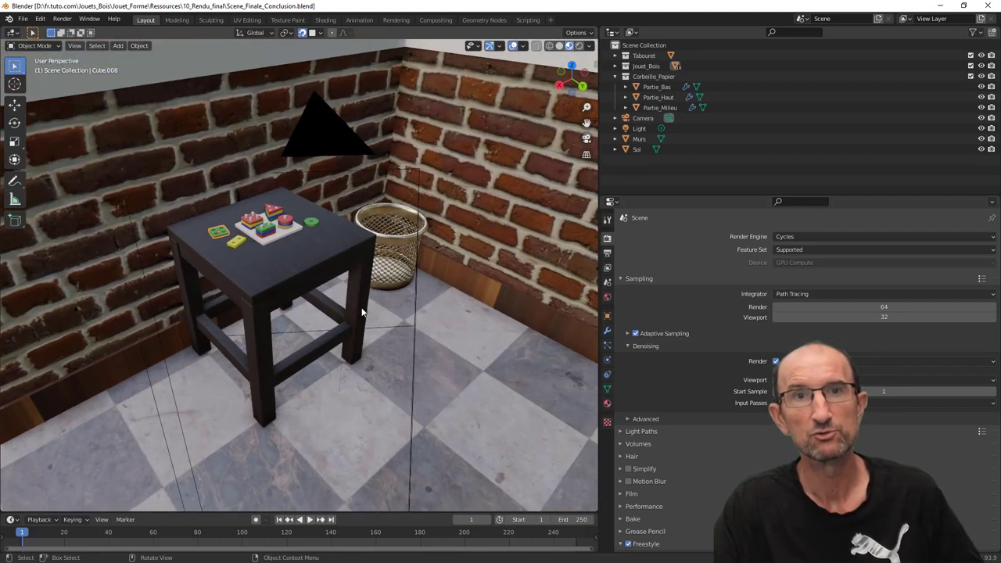
pyautogui.scroll(-2, 391, 291)
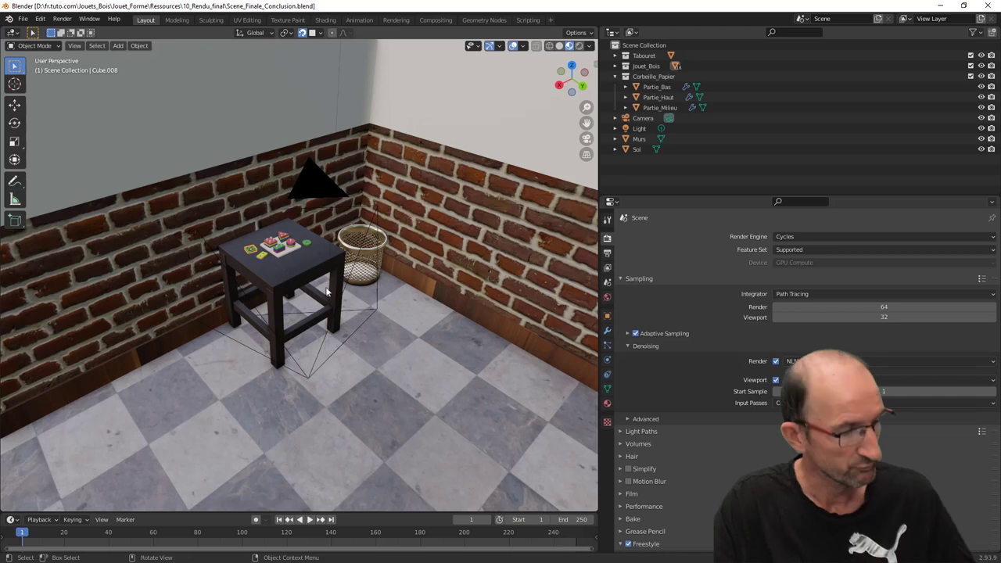
pyautogui.moveTo(394, 293)
pyautogui.mouseDown(button='middle')
pyautogui.moveTo(374, 295)
pyautogui.moveTo(403, 302)
pyautogui.mouseUp(button='middle')
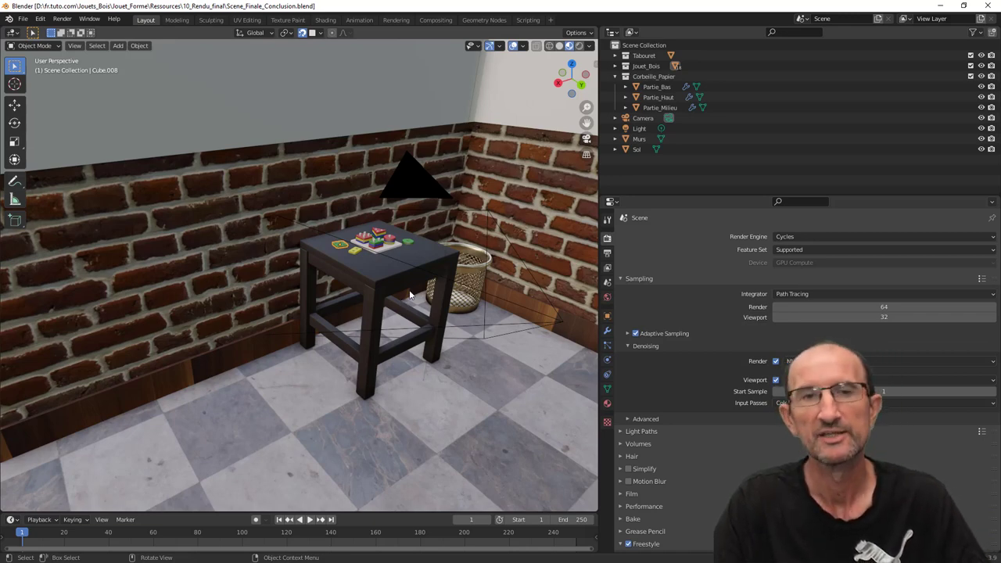
pyautogui.moveTo(409, 294); pyautogui.dragTo(404, 301, button='middle')
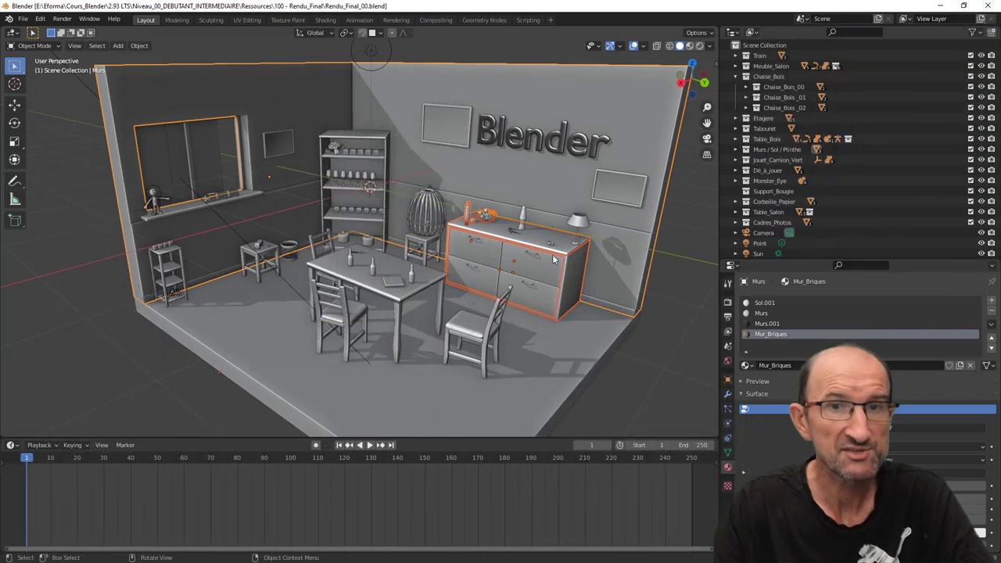
# Orbit around Rendu_Final_00's furnished room and switch it to Material Preview shading
pyautogui.moveTo(553, 260); pyautogui.dragTo(547, 264, button='middle')
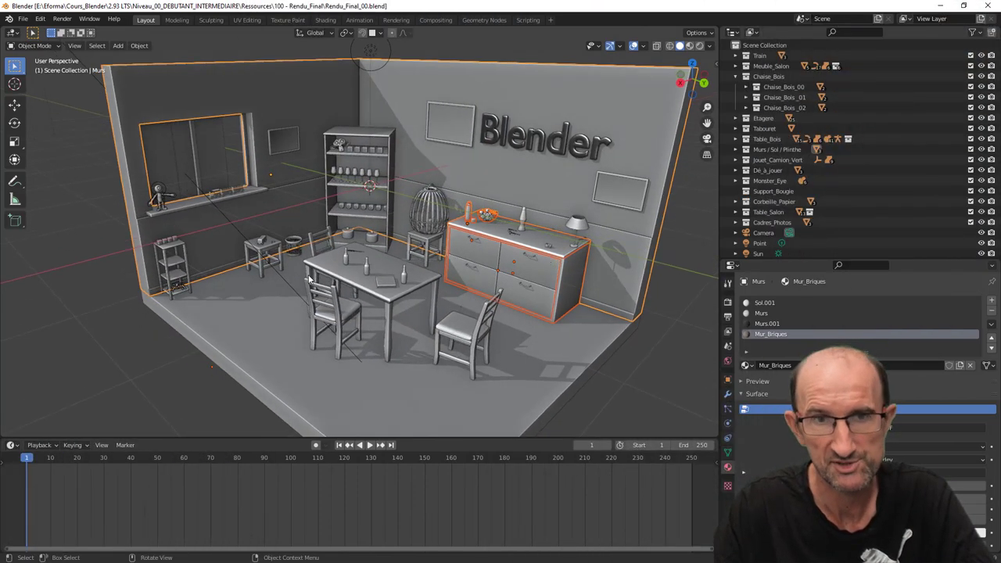
pyautogui.moveTo(308, 279); pyautogui.dragTo(404, 241, button='middle')
pyautogui.hotkey('shift', 'a')
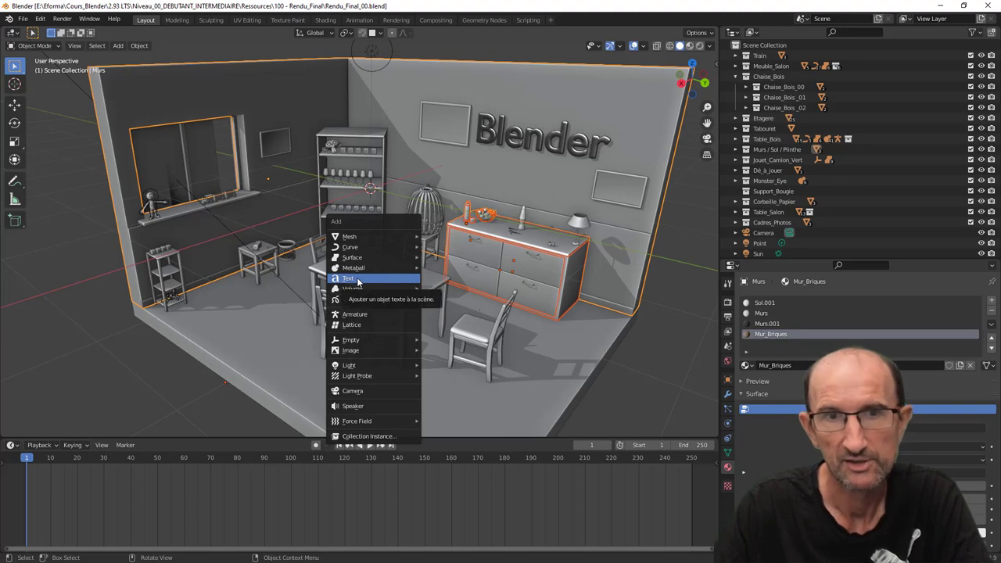
pyautogui.moveTo(562, 327)
pyautogui.mouseDown(button='middle')
pyautogui.moveTo(577, 334)
pyautogui.moveTo(491, 262)
pyautogui.moveTo(455, 281)
pyautogui.mouseUp(button='middle')
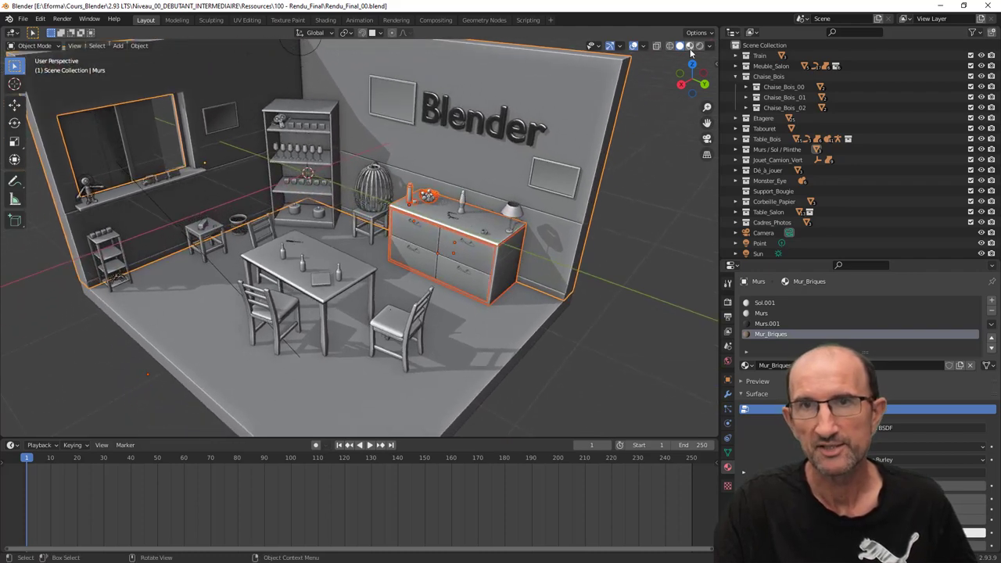
pyautogui.click(690, 49)
# Orbit and zoom to face the cabinet and the Blender wall lettering
pyautogui.moveTo(407, 276); pyautogui.dragTo(393, 254, button='middle')
pyautogui.scroll(1, 393, 254)
pyautogui.scroll(3, 382, 226)
pyautogui.scroll(3, 381, 226)
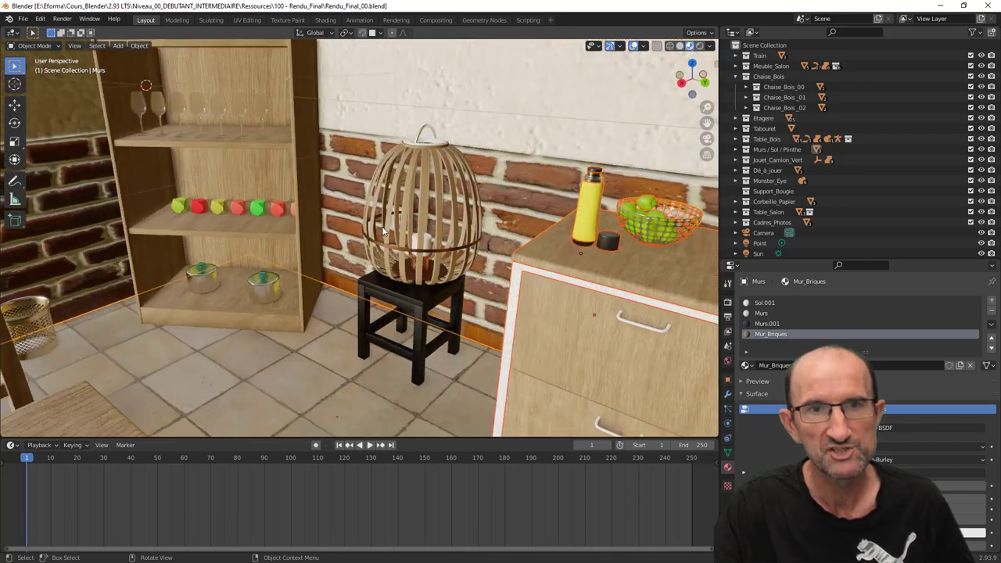
pyautogui.scroll(-5, 381, 226)
pyautogui.moveTo(438, 251); pyautogui.dragTo(330, 263, button='middle')
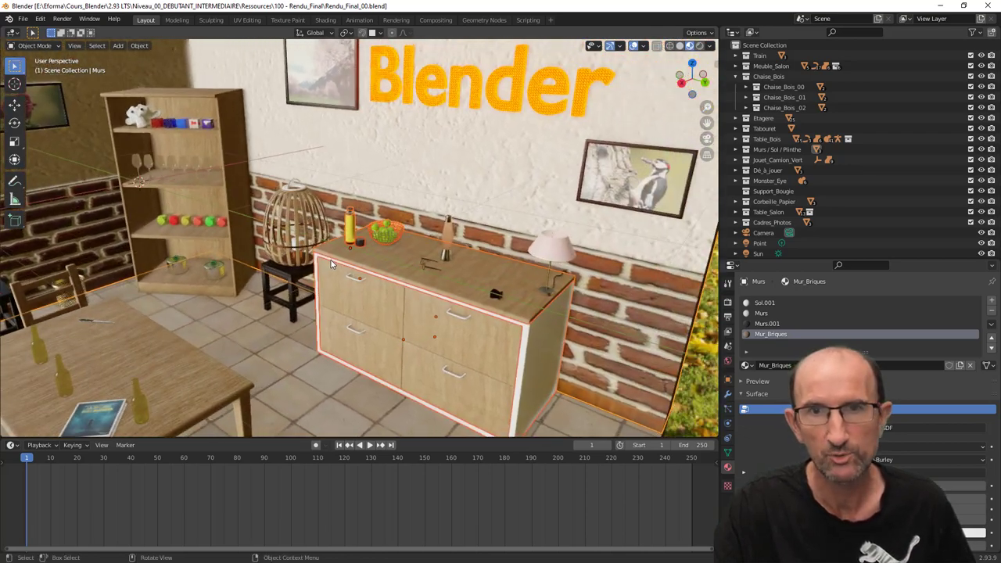
pyautogui.scroll(2, 456, 284)
pyautogui.scroll(2, 559, 293)
pyautogui.scroll(1, 498, 281)
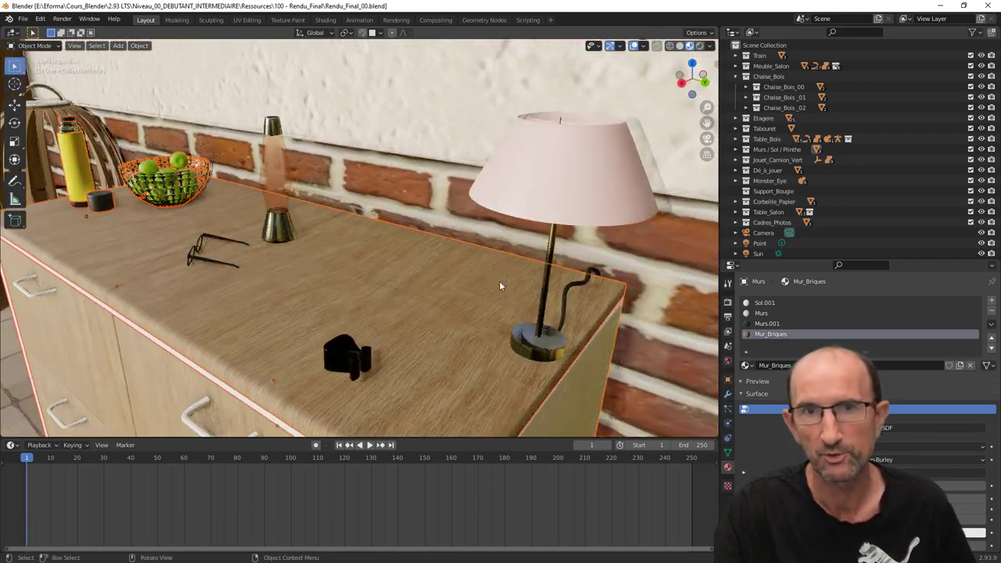
# Inspect the pink lampshade's curve points in Edit Mode, then exit
pyautogui.click(536, 213)
pyautogui.press('Tab')
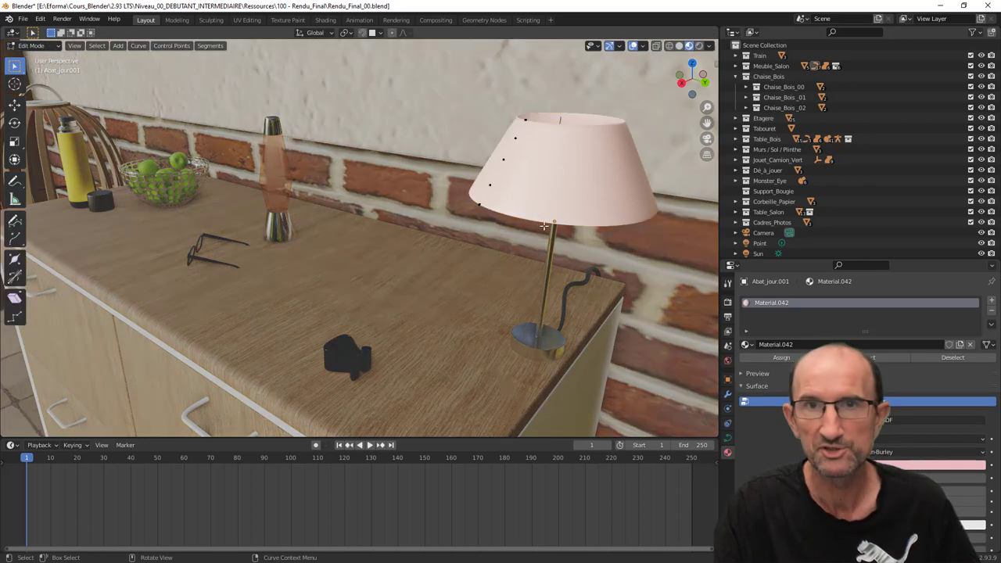
pyautogui.moveTo(537, 213); pyautogui.dragTo(559, 193, button='middle')
pyautogui.moveTo(557, 188)
pyautogui.mouseDown(button='middle')
pyautogui.moveTo(358, 263)
pyautogui.moveTo(502, 303)
pyautogui.moveTo(344, 266)
pyautogui.moveTo(286, 270)
pyautogui.moveTo(268, 293)
pyautogui.moveTo(547, 227)
pyautogui.moveTo(375, 235)
pyautogui.mouseUp(button='middle')
pyautogui.press('Tab')
# Open the yellow thermos's curve in Edit Mode
pyautogui.scroll(3, 344, 265)
pyautogui.click(304, 225)
pyautogui.press('Tab')
pyautogui.scroll(2, 589, 208)
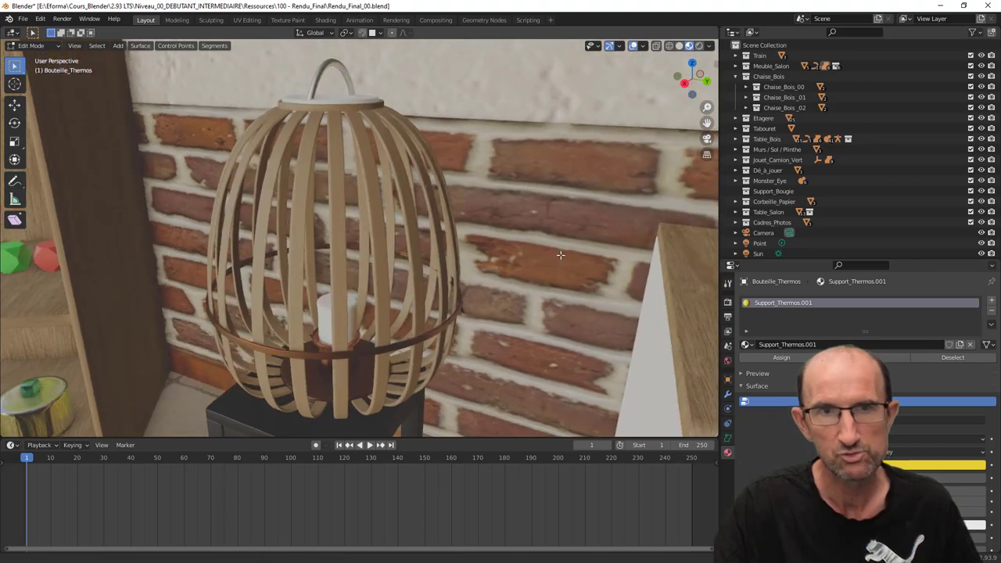
# Leave the thermos and inspect the bamboo lamp cage's curve control points in Edit Mode
pyautogui.press('Tab')
pyautogui.click(367, 233)
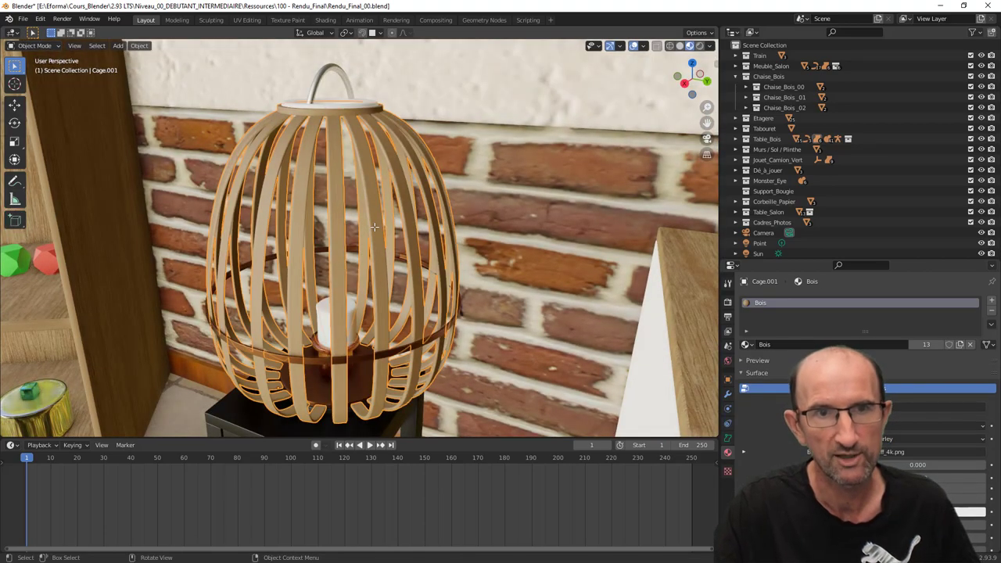
pyautogui.press('Tab')
pyautogui.moveTo(398, 275)
pyautogui.mouseDown(button='middle')
pyautogui.moveTo(373, 270)
pyautogui.moveTo(344, 287)
pyautogui.moveTo(463, 245)
pyautogui.moveTo(530, 262)
pyautogui.moveTo(267, 271)
pyautogui.moveTo(462, 272)
pyautogui.mouseUp(button='middle')
pyautogui.scroll(-4, 344, 287)
pyautogui.press('Tab')
# Open the table bottle's mesh in Edit Mode and orbit around it
pyautogui.click(500, 253)
pyautogui.press('Tab')
pyautogui.press('Tab')
pyautogui.moveTo(590, 271); pyautogui.dragTo(353, 278, button='middle')
pyautogui.press('Tab')
pyautogui.moveTo(412, 258); pyautogui.dragTo(405, 232, button='middle')
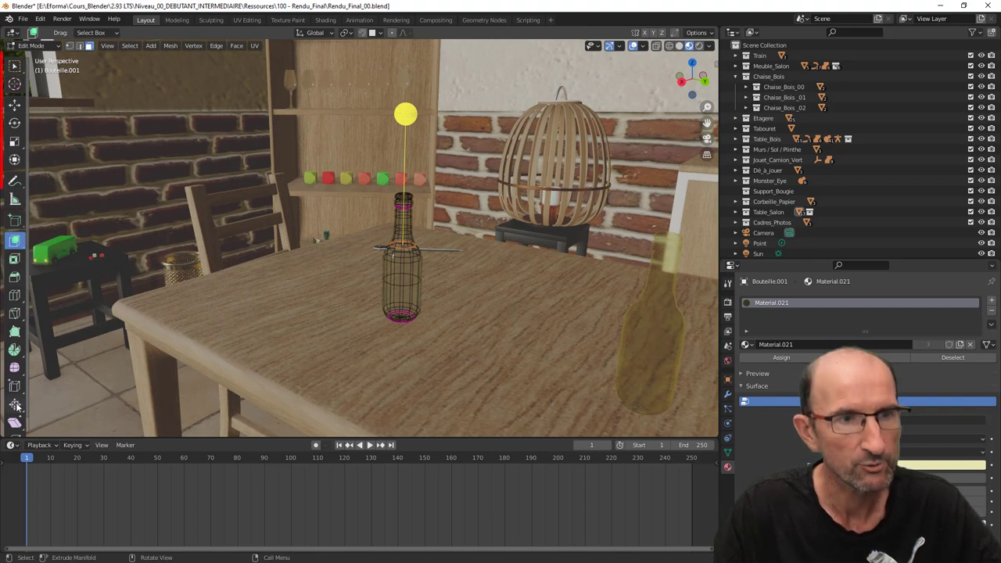
pyautogui.scroll(-1, 12, 344)
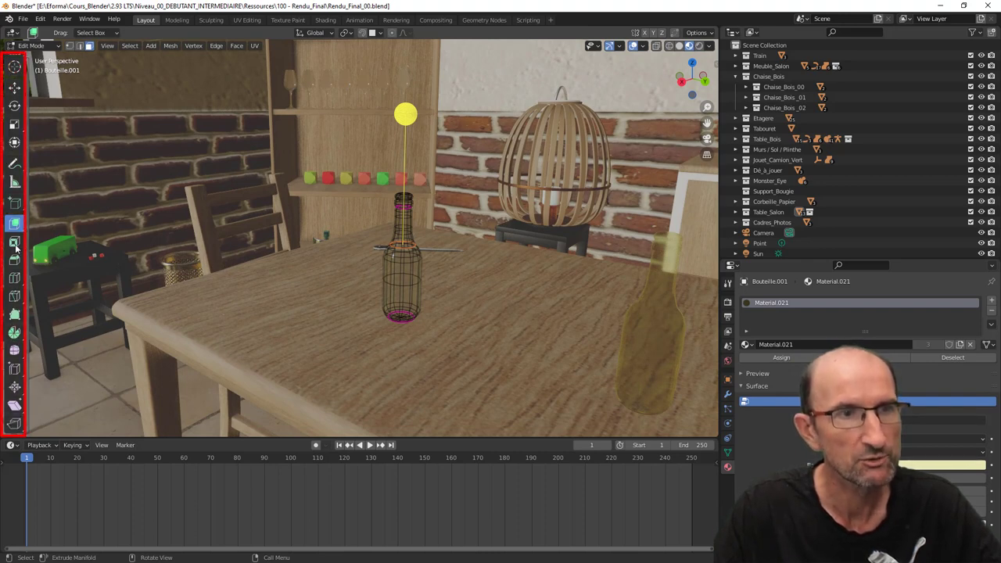
pyautogui.scroll(1, 15, 246)
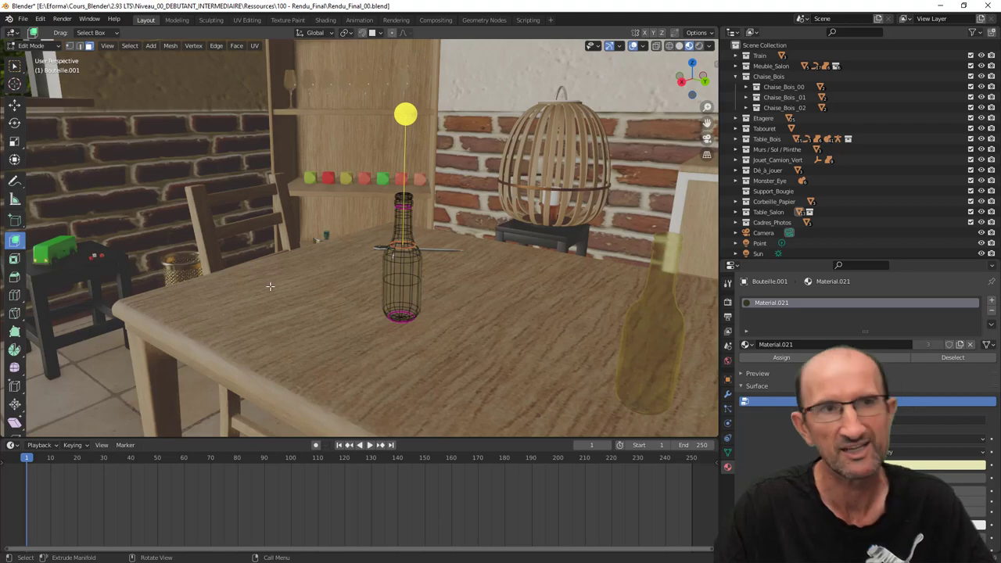
pyautogui.scroll(-5, 332, 286)
pyautogui.moveTo(332, 286)
pyautogui.mouseDown(button='middle')
pyautogui.moveTo(280, 260)
pyautogui.moveTo(359, 201)
pyautogui.moveTo(363, 265)
pyautogui.mouseUp(button='middle')
pyautogui.scroll(5, 358, 201)
pyautogui.scroll(2, 359, 202)
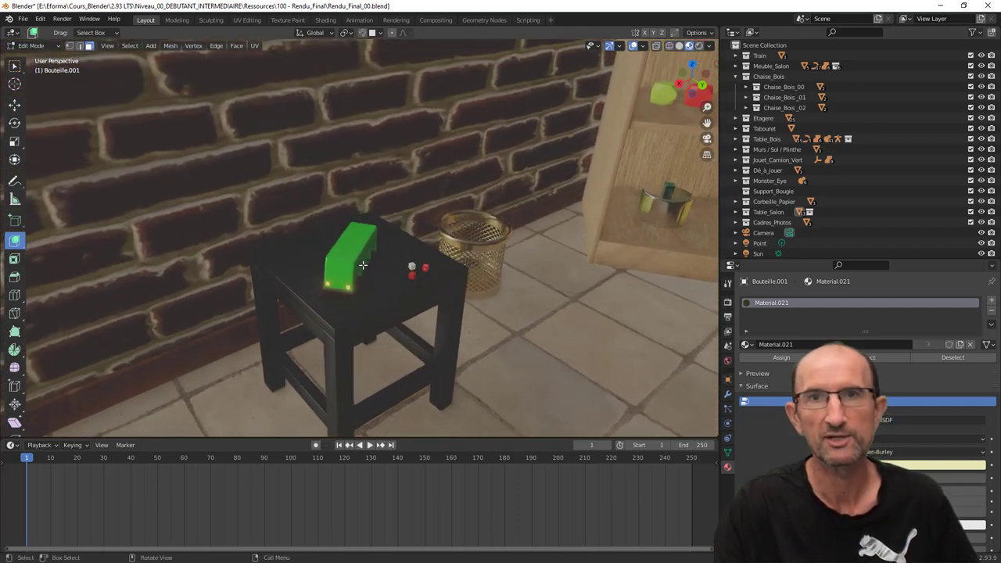
# Leave the bottle's Edit Mode and inspect the green truck body's curve points
pyautogui.scroll(2, 362, 264)
pyautogui.hotkey('shift', 'a')
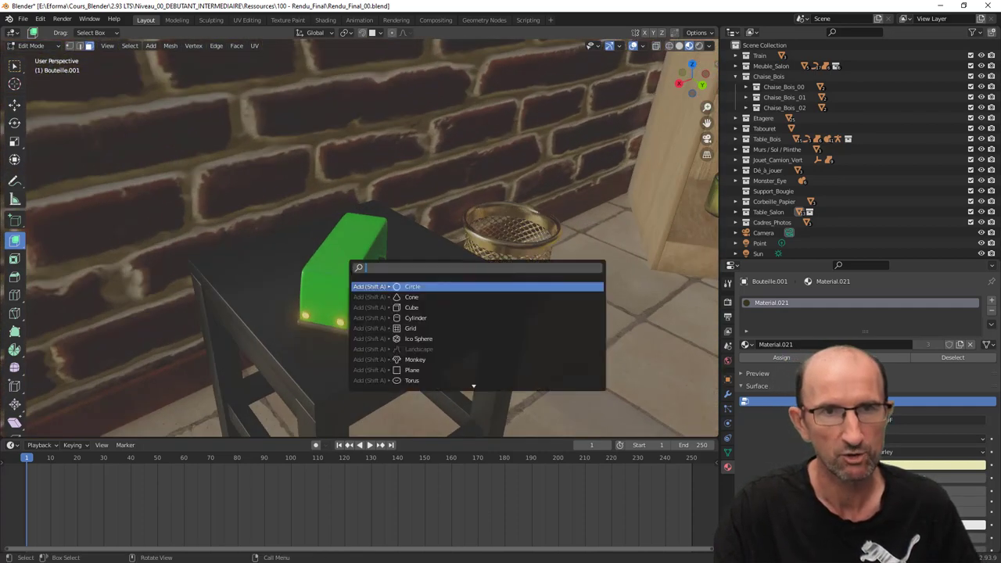
pyautogui.press('Escape')
pyautogui.press('Tab')
pyautogui.click(354, 262)
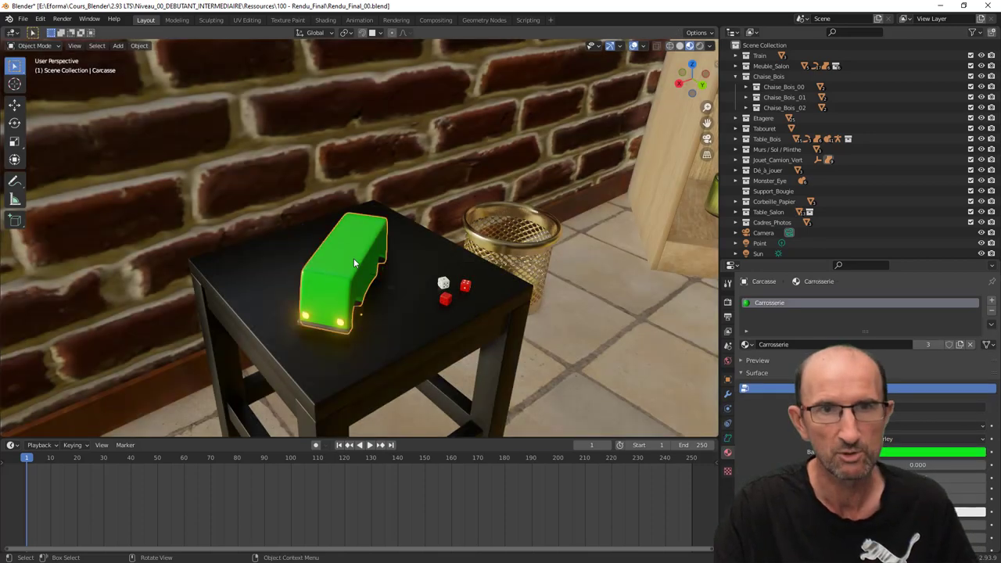
pyautogui.press('Tab')
pyautogui.moveTo(353, 263)
pyautogui.mouseDown(button='middle')
pyautogui.moveTo(286, 272)
pyautogui.moveTo(333, 292)
pyautogui.mouseUp(button='middle')
pyautogui.press('Tab')
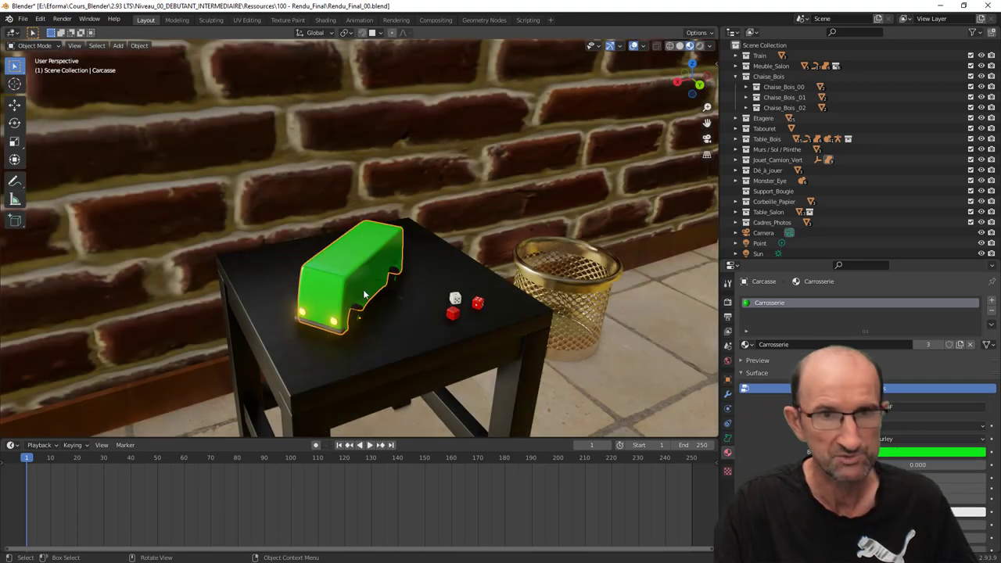
# Zoom in on the dice on the stool, then zoom back out
pyautogui.scroll(2, 333, 291)
pyautogui.scroll(3, 332, 292)
pyautogui.scroll(2, 380, 344)
pyautogui.keyDown('shift'); pyautogui.moveTo(380, 344); pyautogui.dragTo(391, 237, button='middle'); pyautogui.keyUp('shift')
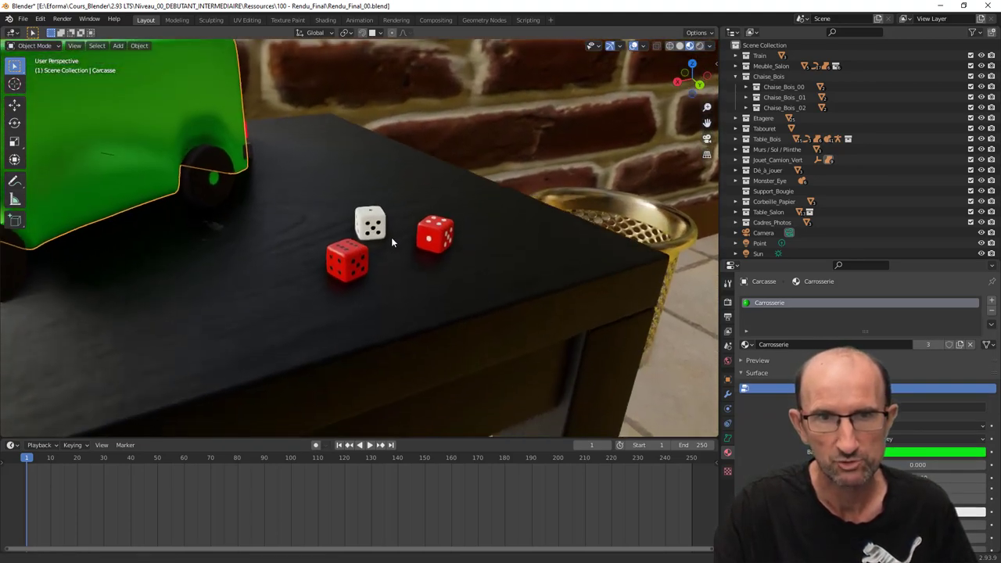
pyautogui.scroll(-3, 393, 244)
pyautogui.scroll(-2, 394, 243)
pyautogui.scroll(-3, 420, 265)
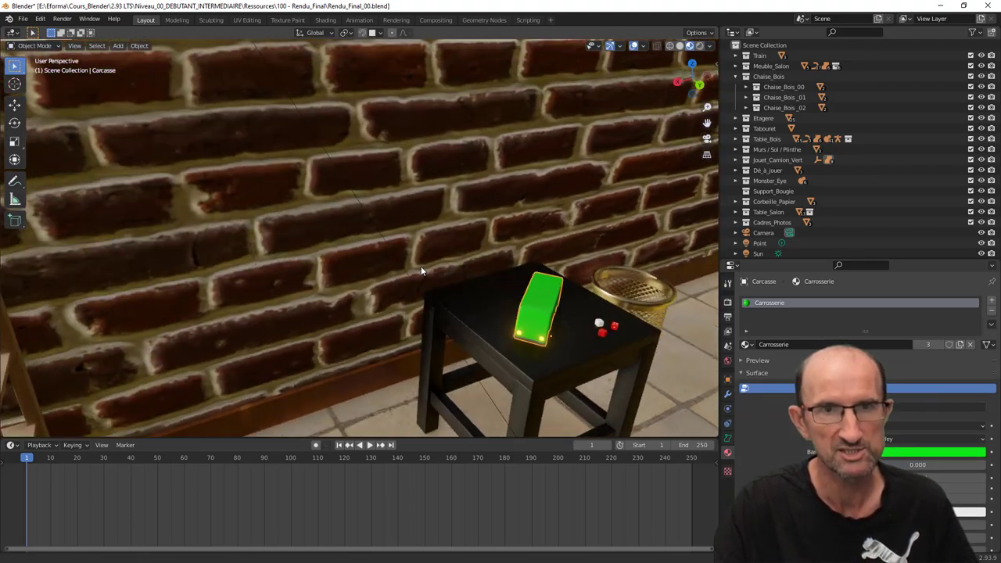
pyautogui.scroll(-2, 416, 259)
pyautogui.scroll(-2, 416, 266)
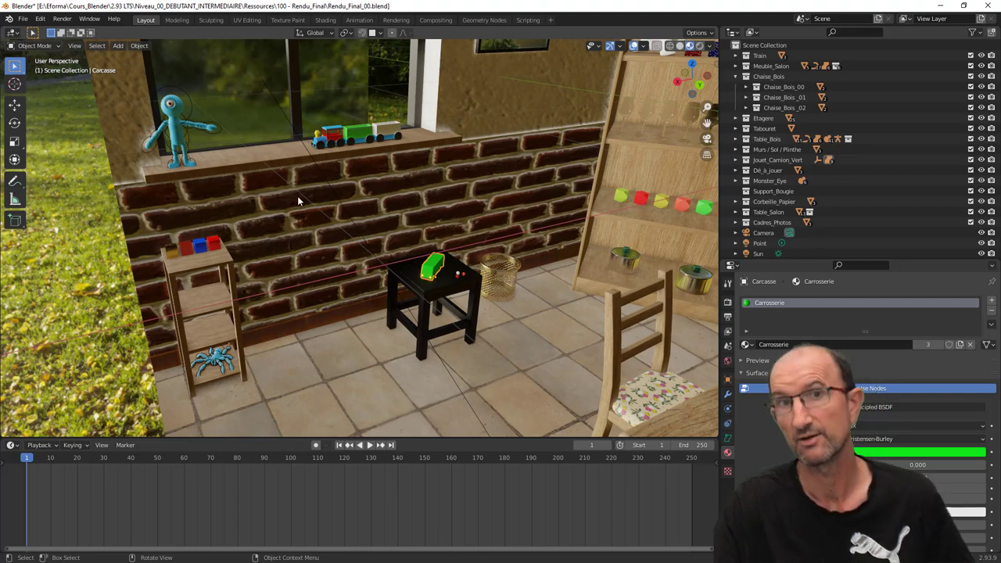
# Pan, zoom and orbit in on the colourful wooden toy train on the window sill
pyautogui.keyDown('shift'); pyautogui.moveTo(323, 153); pyautogui.dragTo(346, 208, button='middle'); pyautogui.keyUp('shift')
pyautogui.scroll(4, 352, 195)
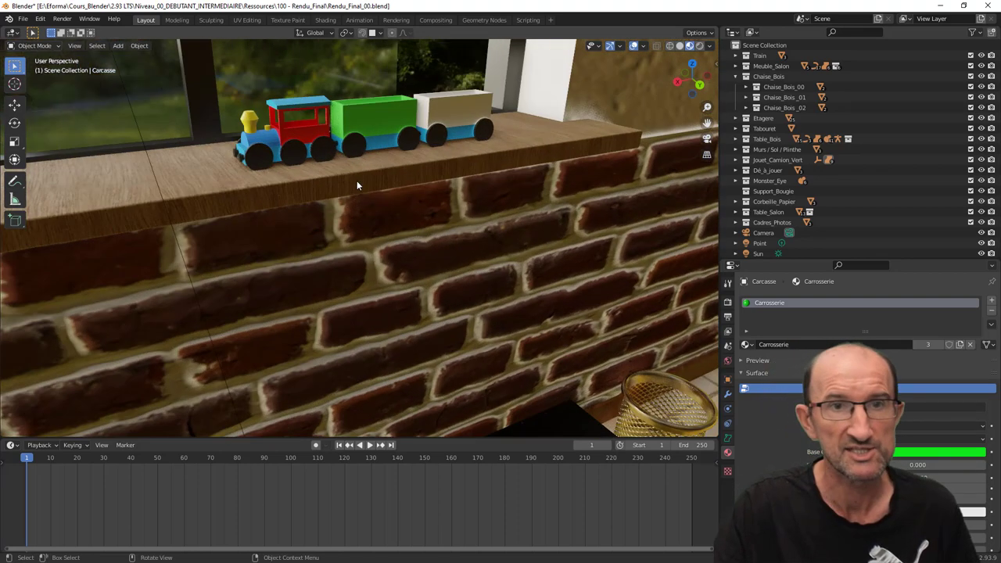
pyautogui.scroll(2, 363, 235)
pyautogui.moveTo(367, 253)
pyautogui.mouseDown(button='middle')
pyautogui.moveTo(430, 217)
pyautogui.moveTo(364, 249)
pyautogui.moveTo(384, 222)
pyautogui.mouseUp(button='middle')
pyautogui.scroll(-4, 384, 222)
pyautogui.scroll(-3, 384, 232)
# Orbit to the blue one-eyed character, then zoom back out to the whole room
pyautogui.moveTo(192, 231); pyautogui.dragTo(329, 211, button='middle')
pyautogui.scroll(4, 328, 204)
pyautogui.scroll(3, 316, 191)
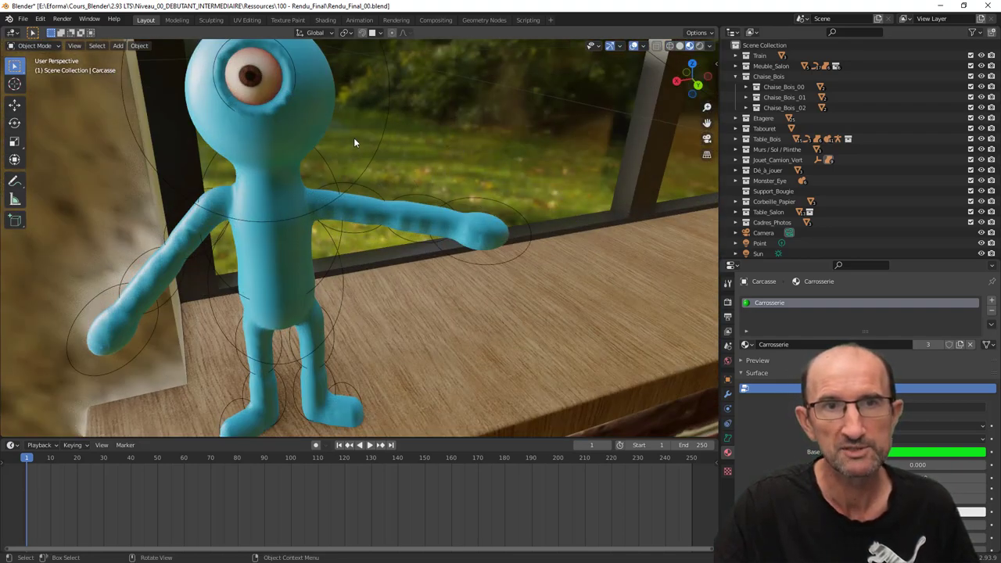
pyautogui.scroll(-4, 307, 217)
pyautogui.moveTo(307, 217)
pyautogui.mouseDown(button='middle')
pyautogui.moveTo(377, 256)
pyautogui.moveTo(469, 195)
pyautogui.mouseUp(button='middle')
pyautogui.scroll(-4, 351, 251)
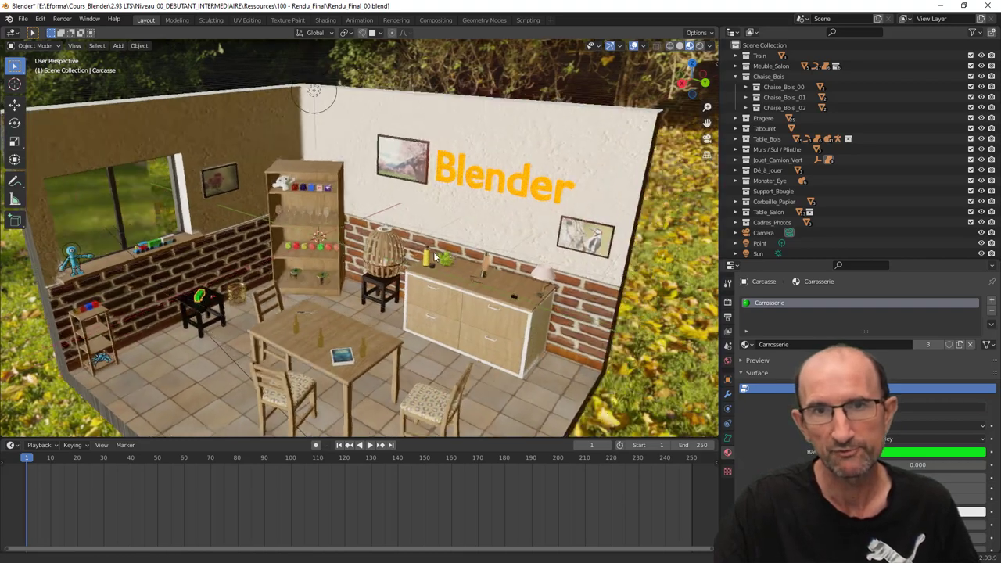
# Zoom in on the 3D Blender lettering on the wall and select it
pyautogui.scroll(3, 491, 182)
pyautogui.scroll(5, 491, 182)
pyautogui.scroll(2, 469, 203)
pyautogui.click(440, 227)
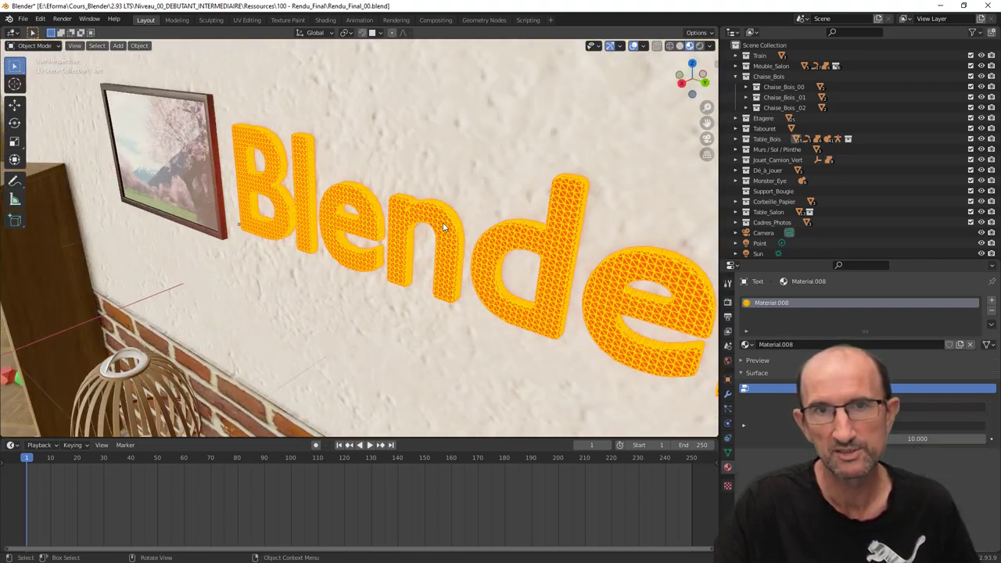
pyautogui.scroll(-3, 406, 273)
# Orbit out to a wide view and switch the viewport to plain grey Solid shading
pyautogui.moveTo(394, 280)
pyautogui.mouseDown(button='middle')
pyautogui.moveTo(407, 273)
pyautogui.moveTo(401, 309)
pyautogui.moveTo(539, 220)
pyautogui.mouseUp(button='middle')
pyautogui.scroll(-3, 406, 277)
pyautogui.scroll(-3, 407, 281)
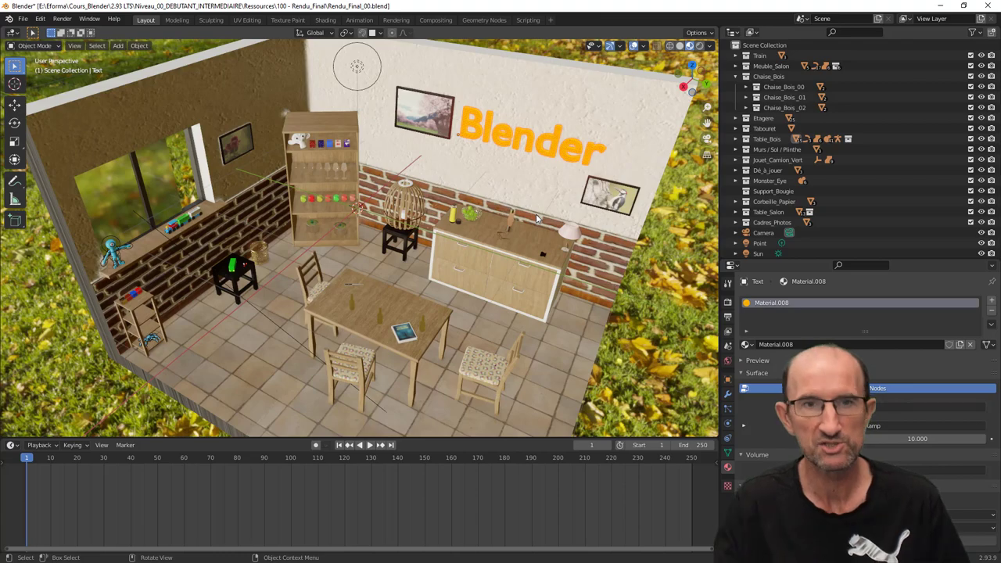
pyautogui.moveTo(529, 334)
pyautogui.mouseDown(button='middle')
pyautogui.moveTo(518, 314)
pyautogui.moveTo(533, 311)
pyautogui.mouseUp(button='middle')
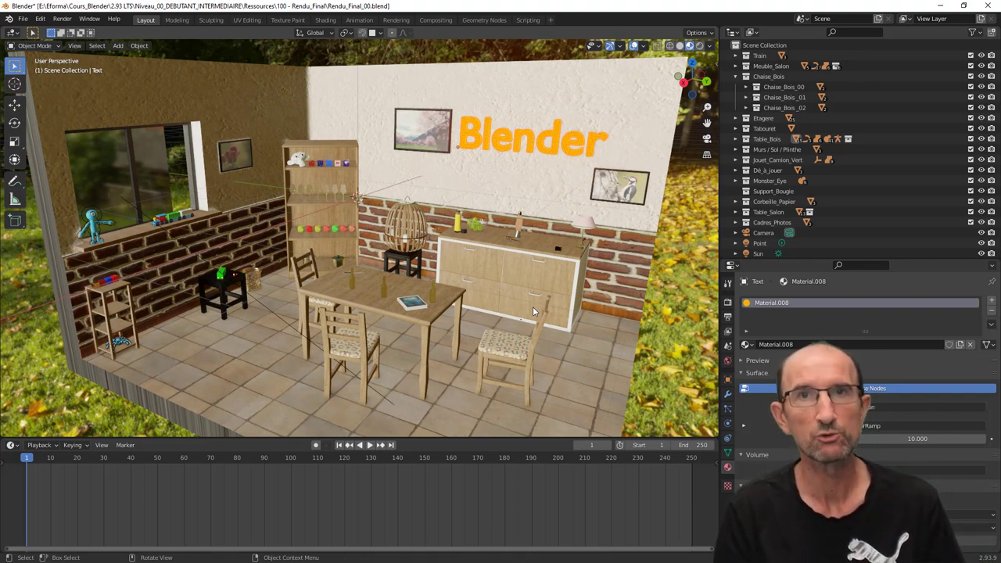
pyautogui.click(679, 46)
pyautogui.moveTo(588, 161); pyautogui.dragTo(545, 187, button='middle')
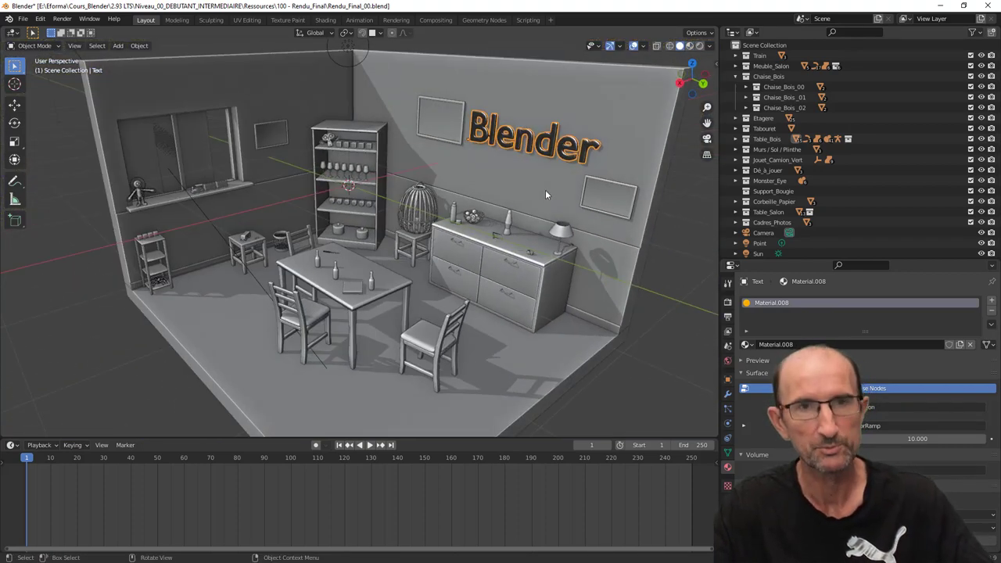
# Switch the viewport to Rendered shading, restoring textures and the outdoor background
pyautogui.moveTo(546, 191); pyautogui.dragTo(530, 206, button='middle')
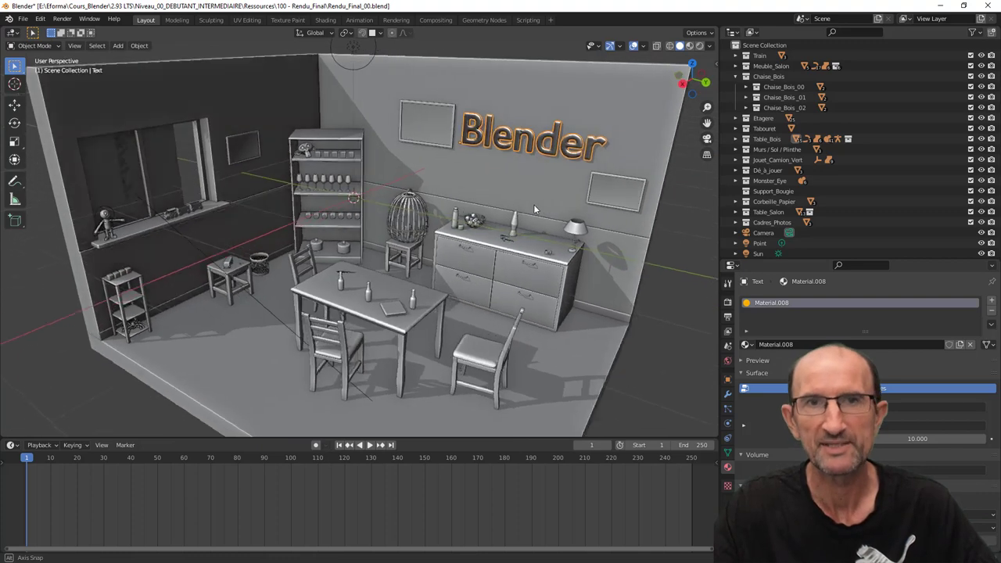
pyautogui.click(689, 47)
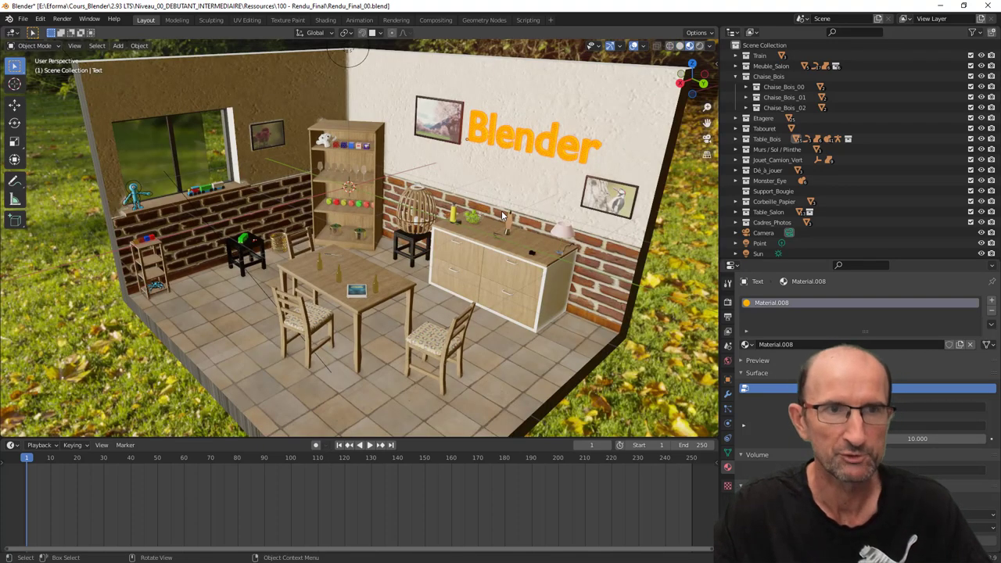
pyautogui.moveTo(503, 214); pyautogui.dragTo(501, 223, button='middle')
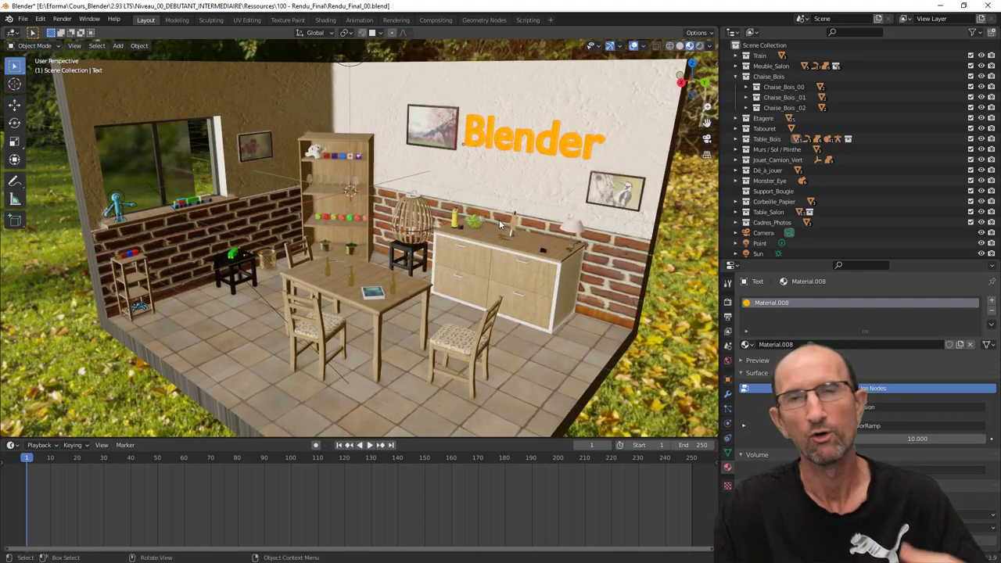
pyautogui.moveTo(500, 224); pyautogui.dragTo(467, 255, button='middle')
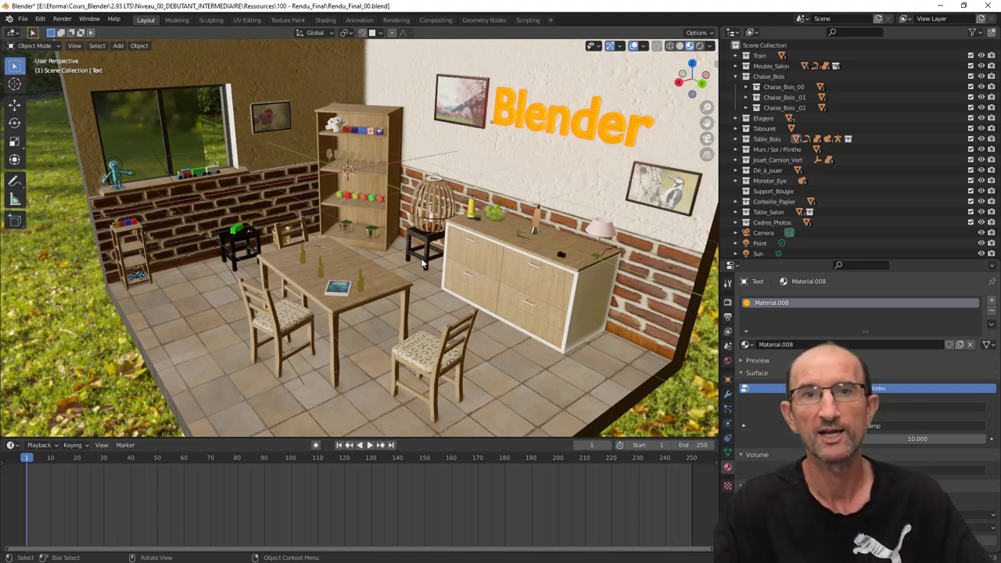
# Orbit and zoom around the textured room from several angles
pyautogui.moveTo(422, 265); pyautogui.dragTo(425, 278, button='middle')
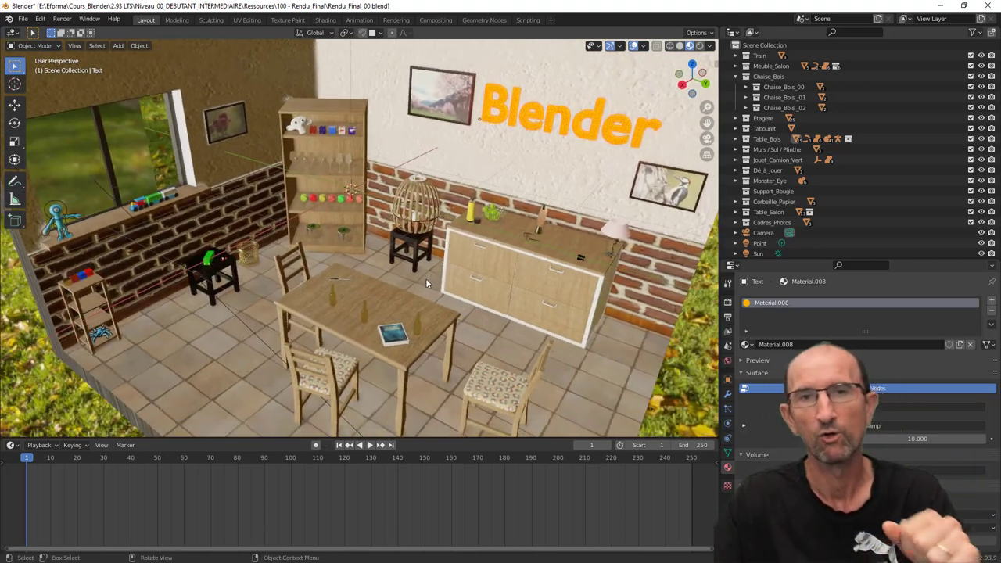
pyautogui.scroll(-3, 425, 278)
pyautogui.moveTo(487, 220); pyautogui.dragTo(451, 239, button='middle')
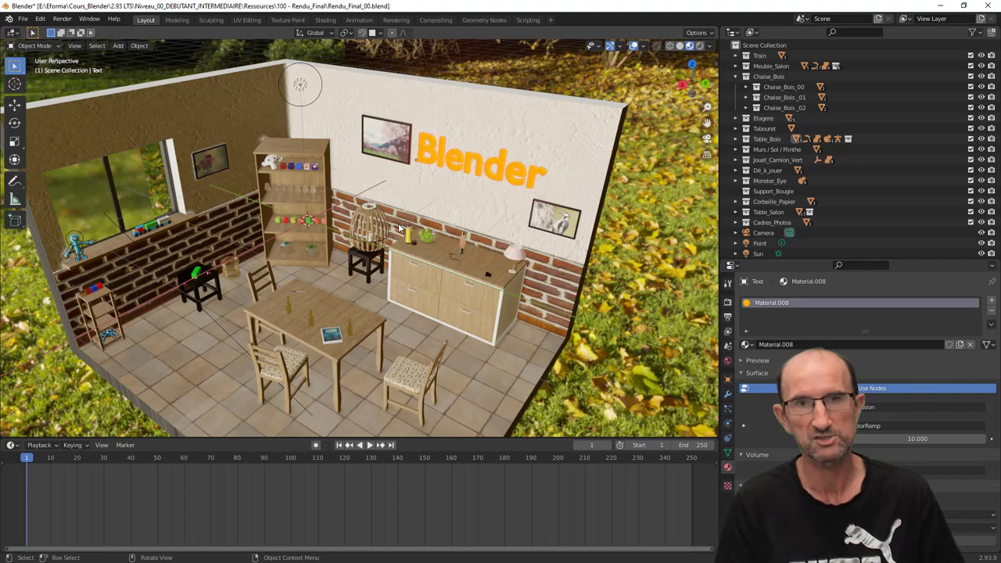
pyautogui.scroll(-2, 398, 223)
pyautogui.scroll(3, 472, 232)
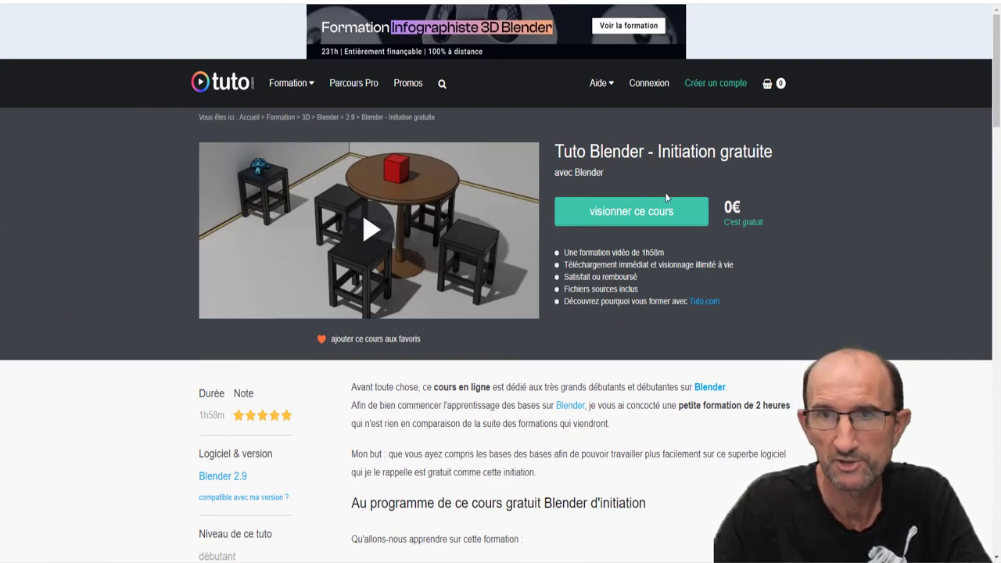
# Scroll through the free 'Tuto Blender - Initiation gratuite' course page
pyautogui.scroll(-1, 480, 261)
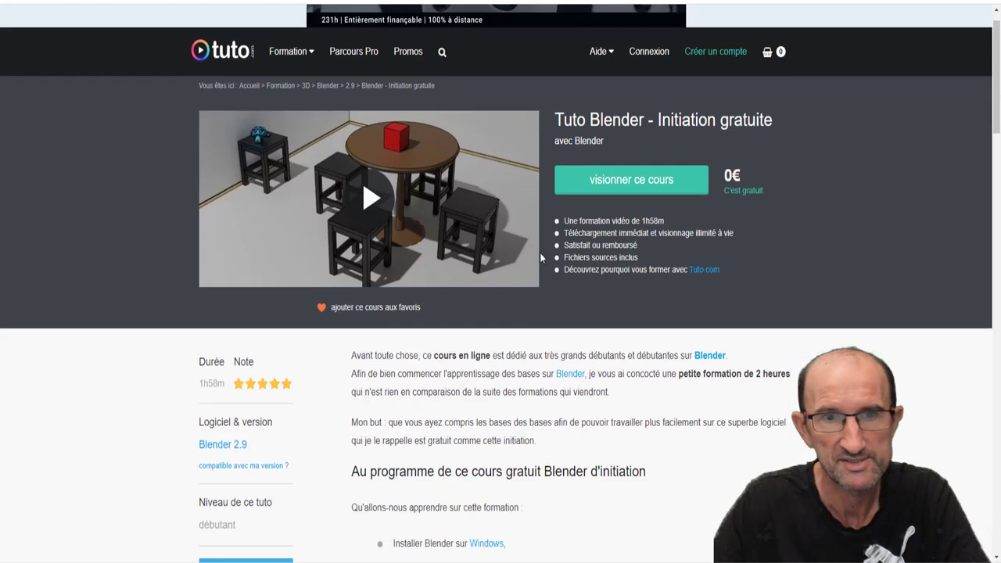
pyautogui.scroll(-3, 480, 261)
pyautogui.scroll(4, 426, 179)
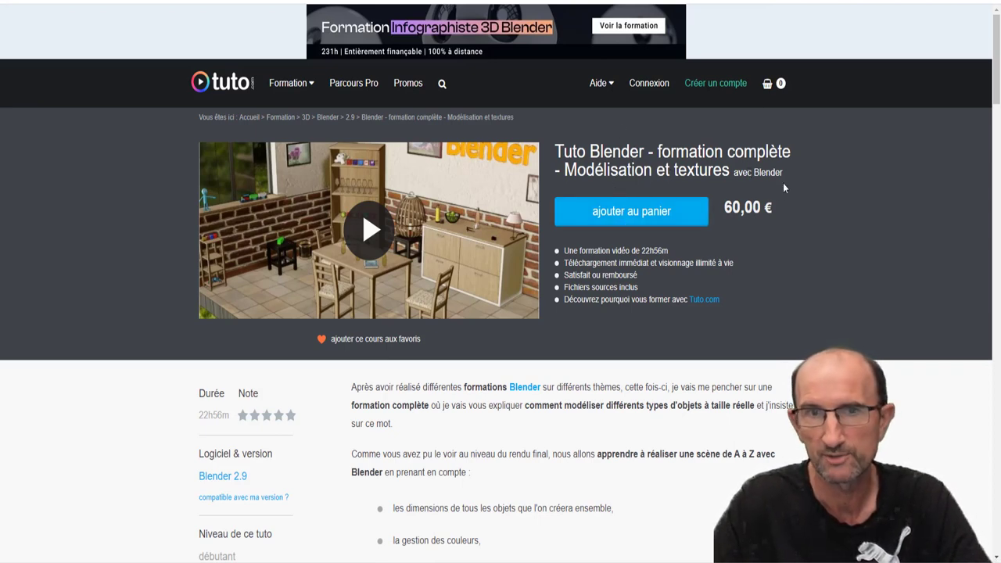
# Scroll to the table of contents and expand the 'Gestion des matériaux / textures / Dépliage UV' chapter's six lessons
pyautogui.scroll(-3, 674, 328)
pyautogui.scroll(-3, 674, 328)
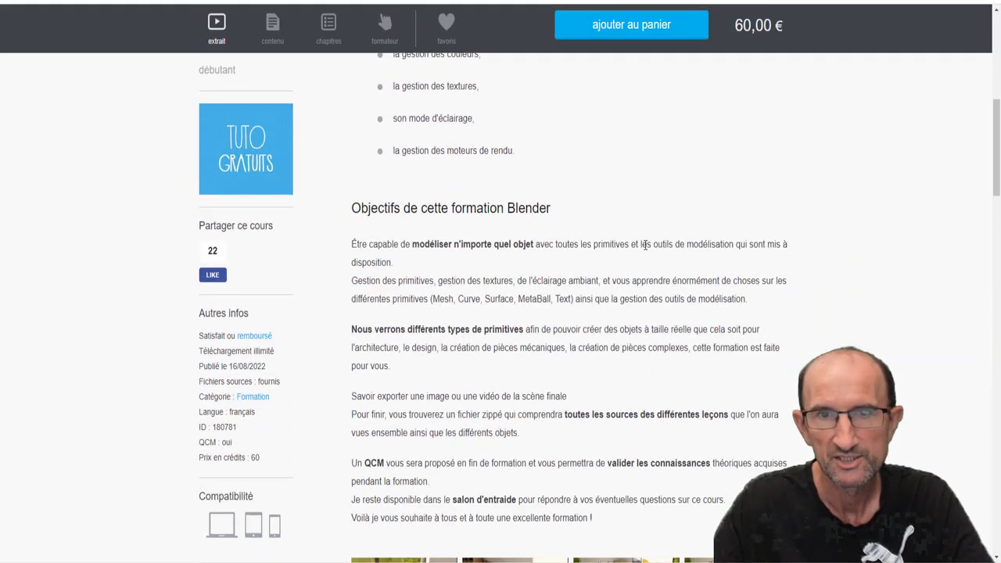
pyautogui.scroll(-3, 674, 328)
pyautogui.scroll(-3, 641, 240)
pyautogui.scroll(-2, 579, 219)
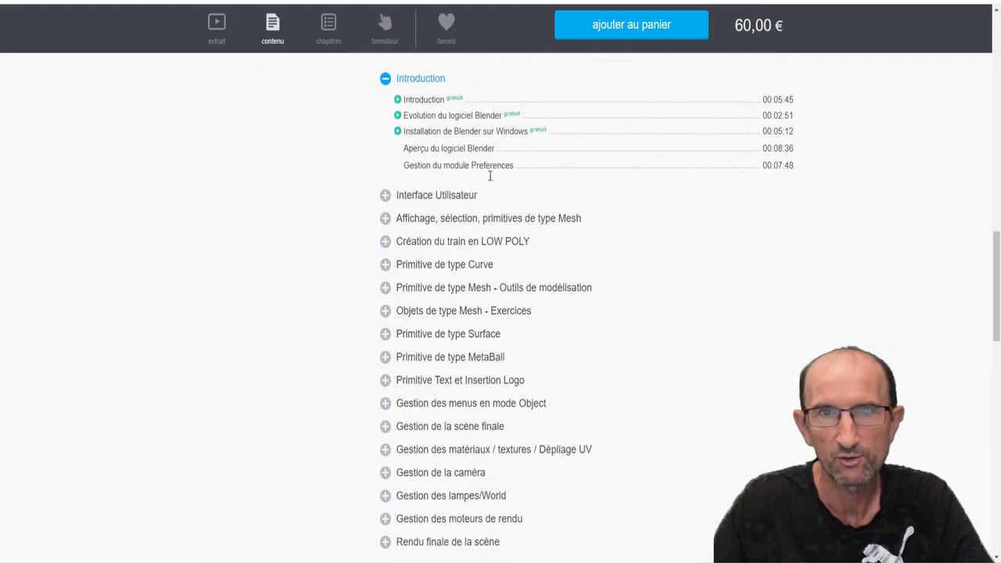
pyautogui.scroll(-1, 436, 133)
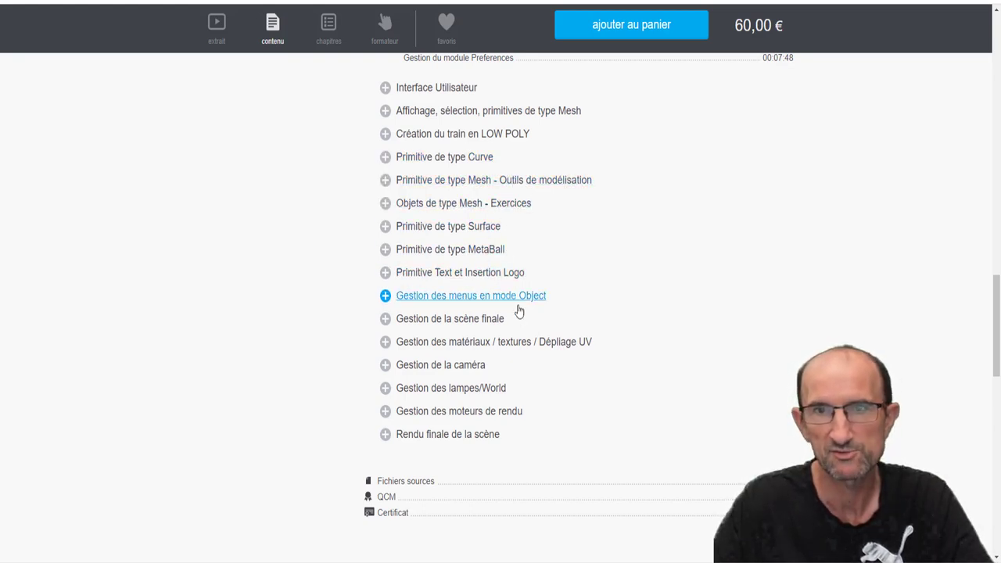
pyautogui.click(385, 343)
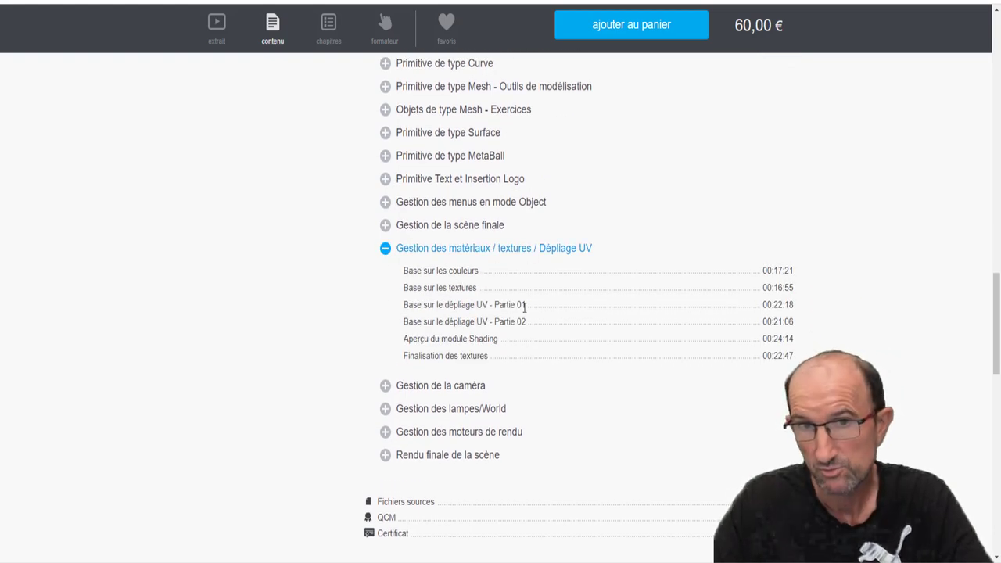
pyautogui.scroll(-2, 492, 317)
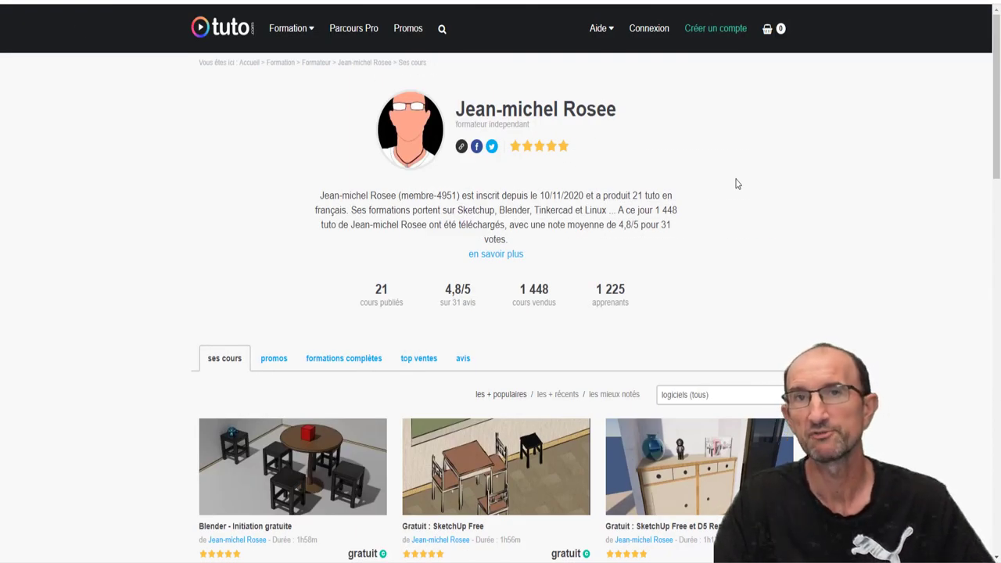
pyautogui.scroll(-2, 735, 183)
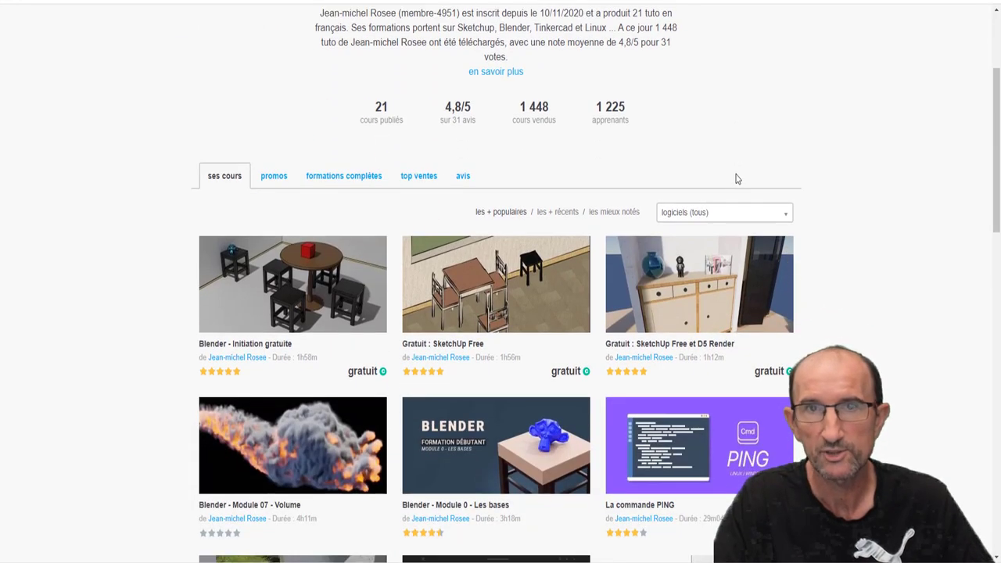
pyautogui.scroll(2, 735, 179)
pyautogui.scroll(-3, 584, 209)
pyautogui.scroll(-3, 585, 210)
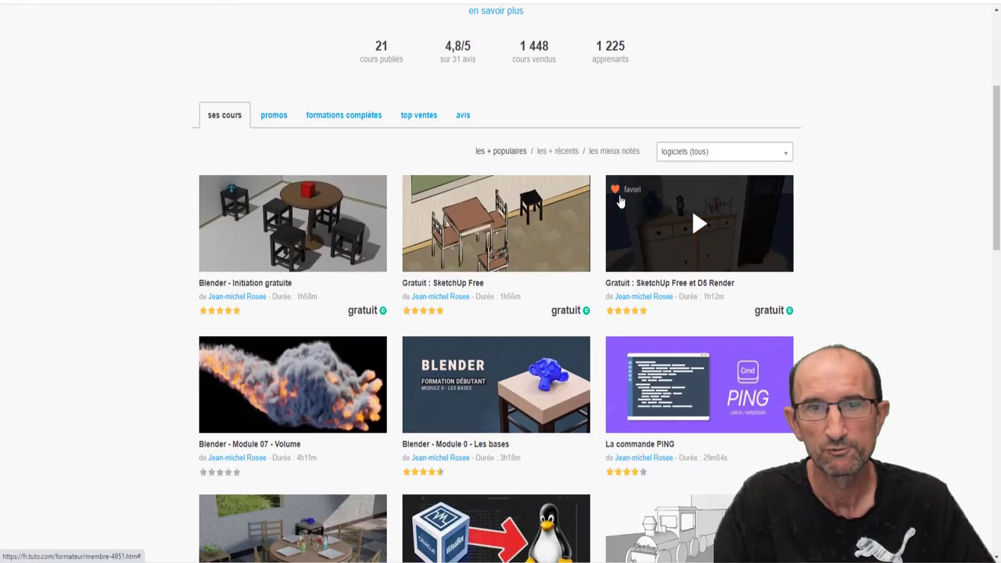
pyautogui.scroll(-3, 815, 196)
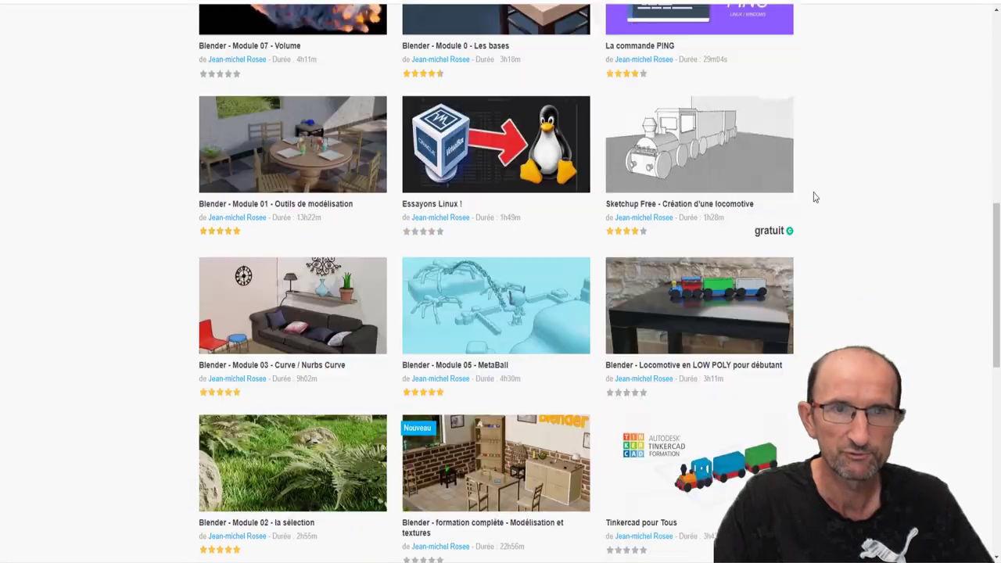
pyautogui.scroll(-3, 813, 197)
pyautogui.scroll(-4, 812, 197)
pyautogui.scroll(6, 813, 197)
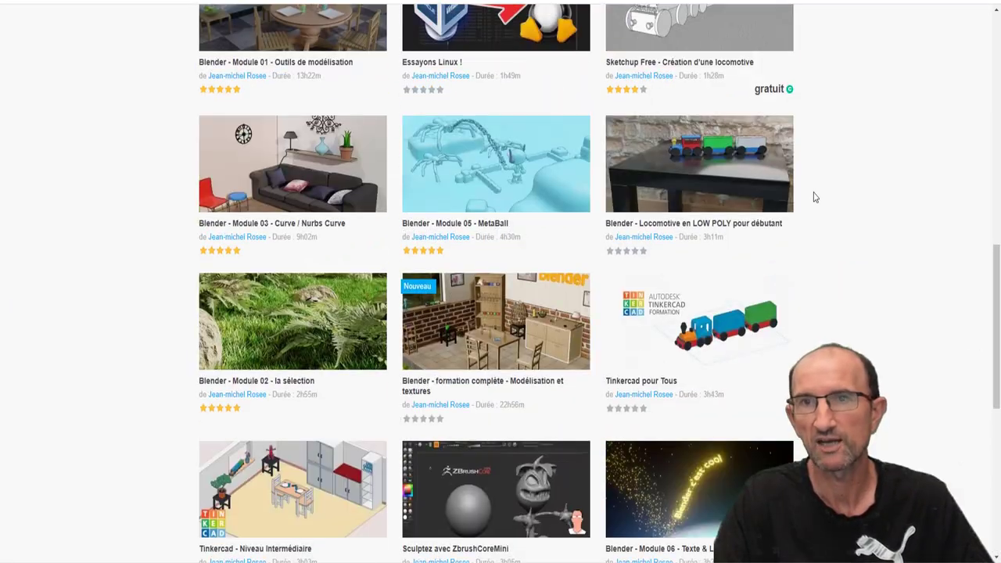
pyautogui.scroll(8, 813, 197)
pyautogui.scroll(3, 813, 197)
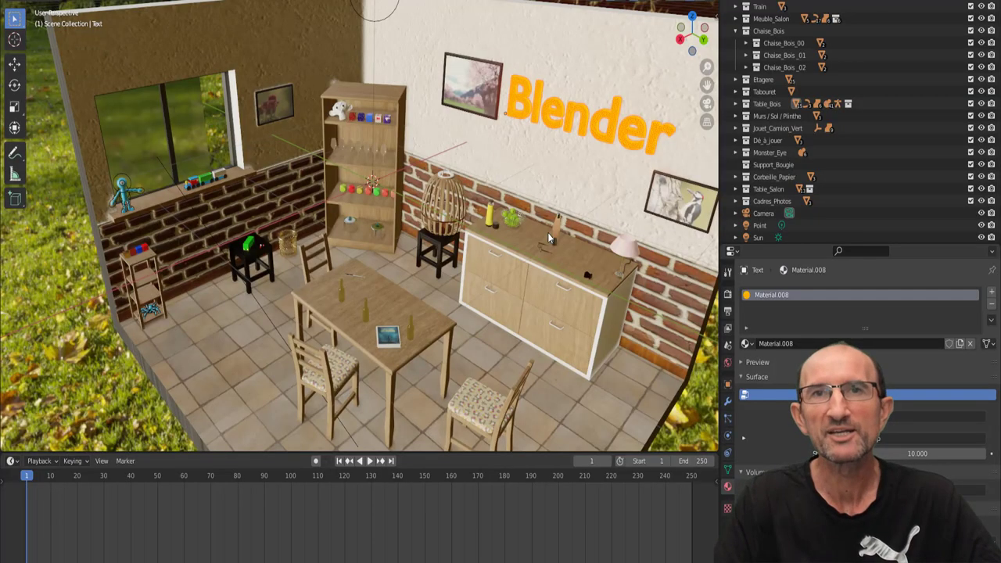
# Orbit around the finished room with its dining table, bottles, book and chairs
pyautogui.moveTo(574, 243); pyautogui.dragTo(561, 235, button='middle')
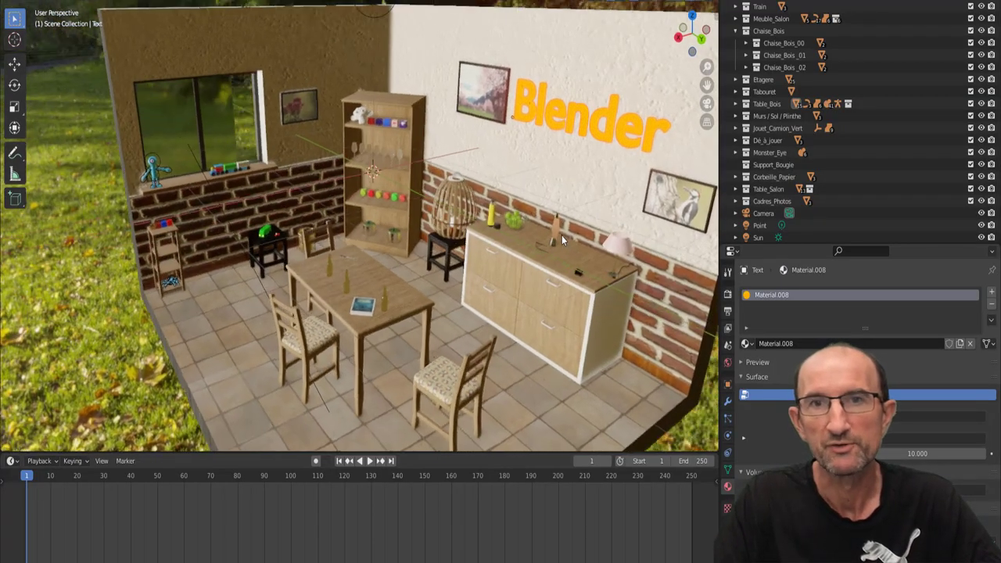